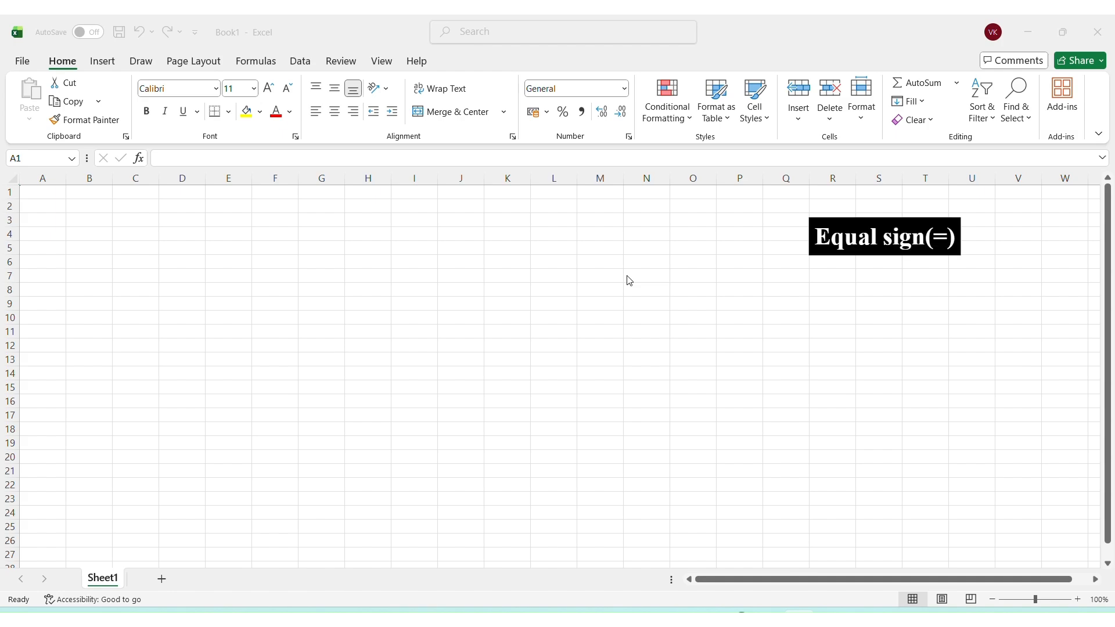
click(456, 269)
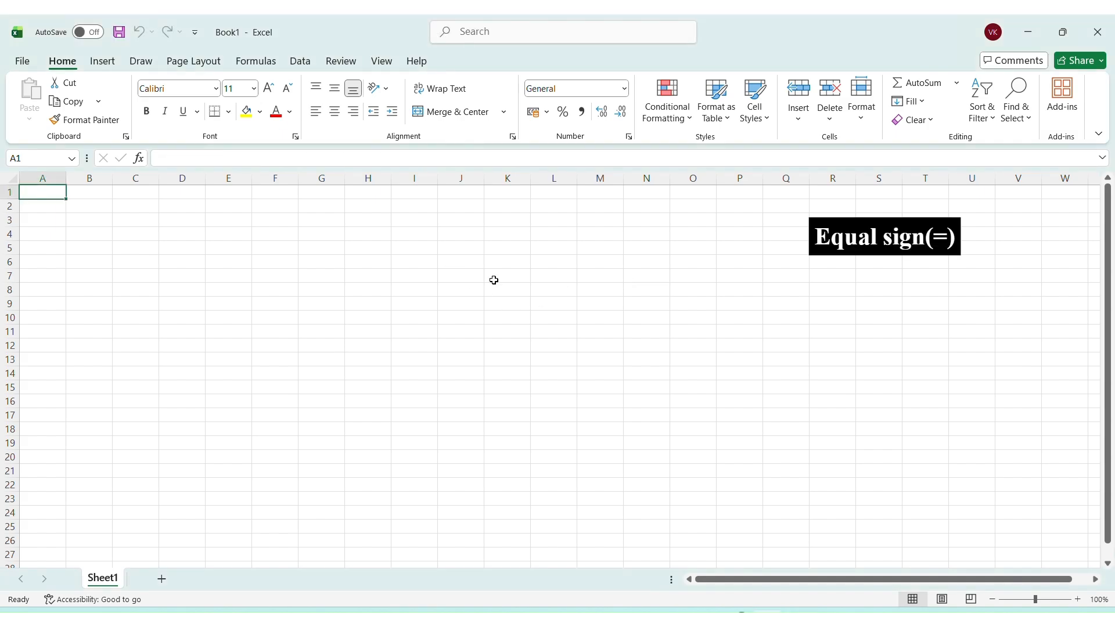
click(518, 287)
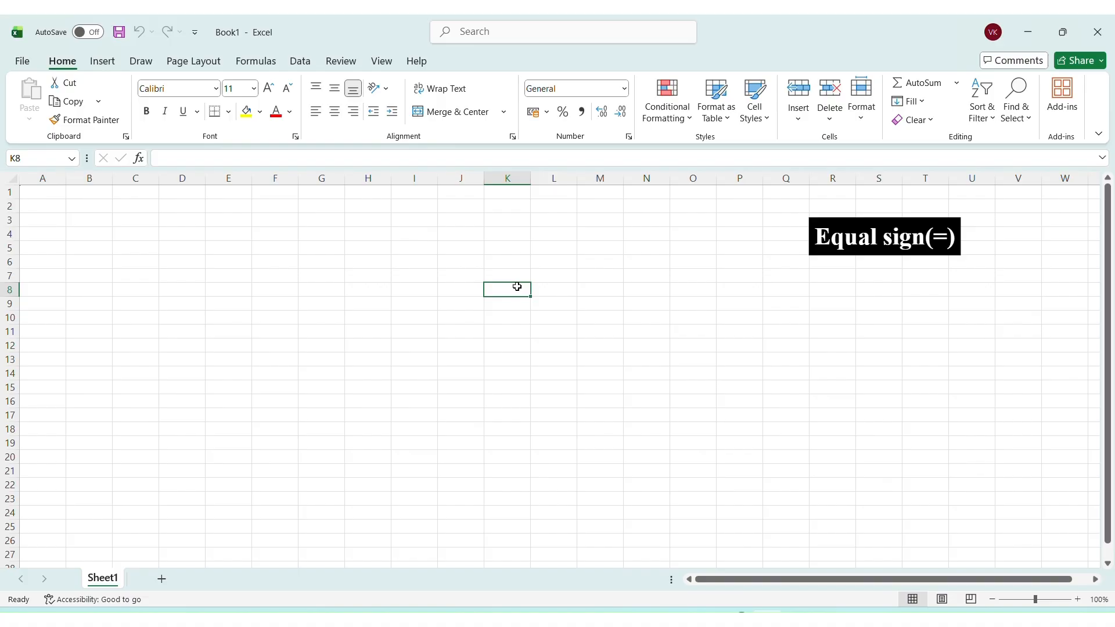
text(=)
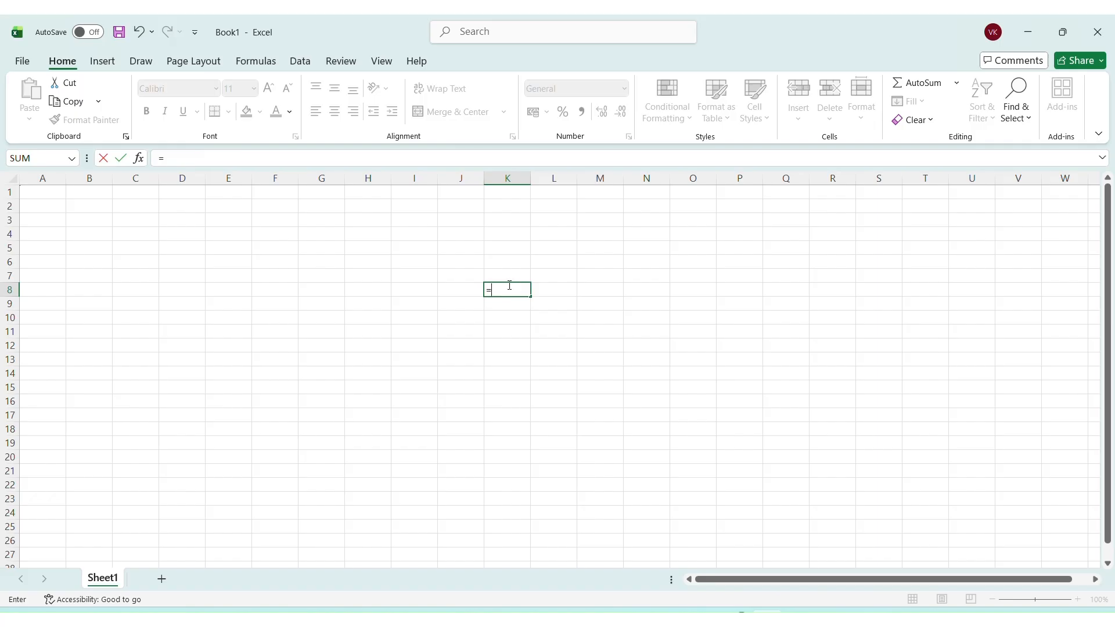
double_click(488, 289)
click(500, 249)
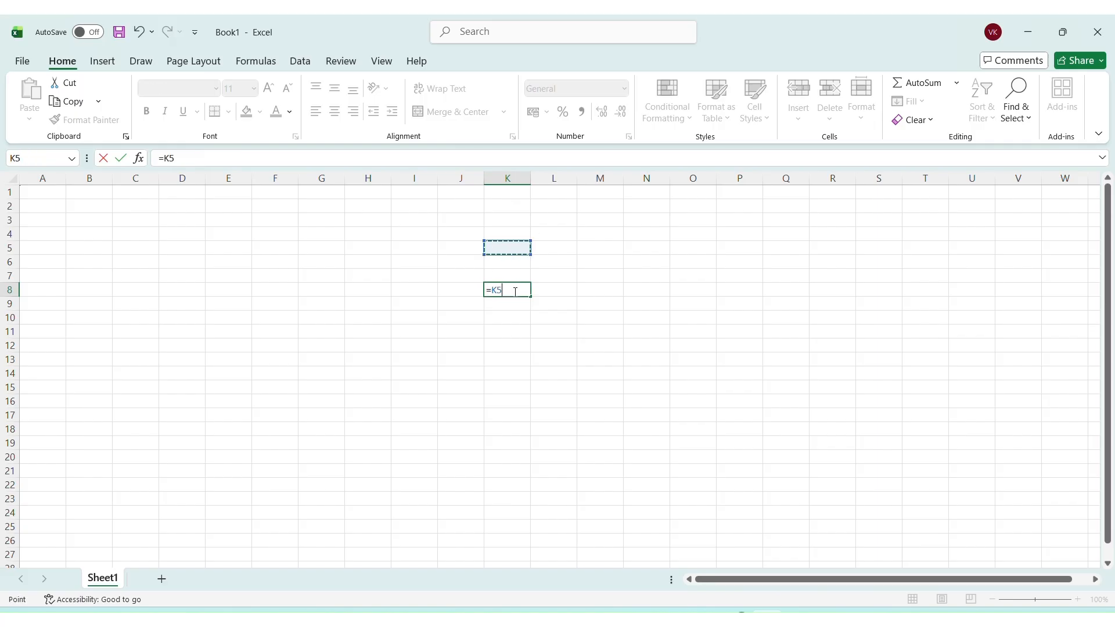
key(BackSpace)
key(BackSpace)
key(BackSpace)
Step: Enter the value 1 in both cell K6 and cell K7
click(501, 263)
text(1)
key(Return)
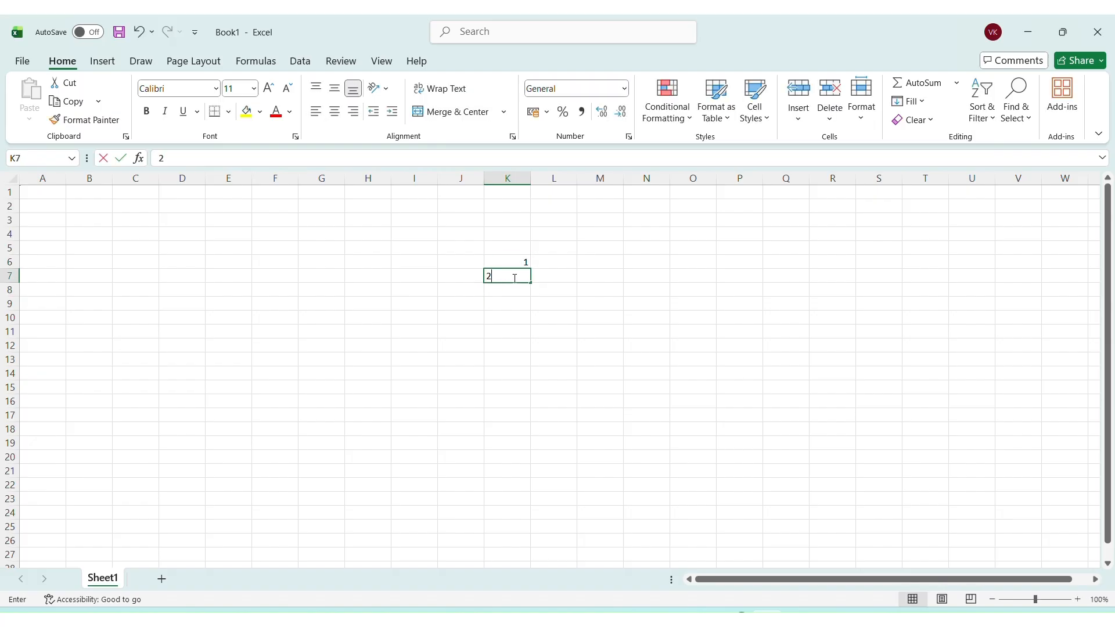
text(1)
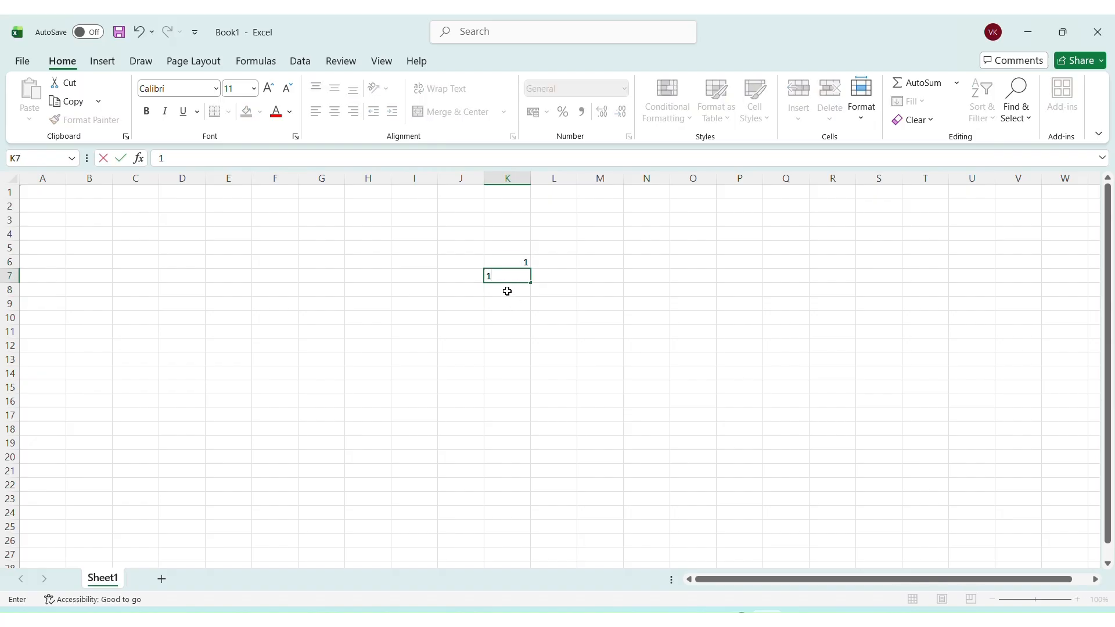
key(Return)
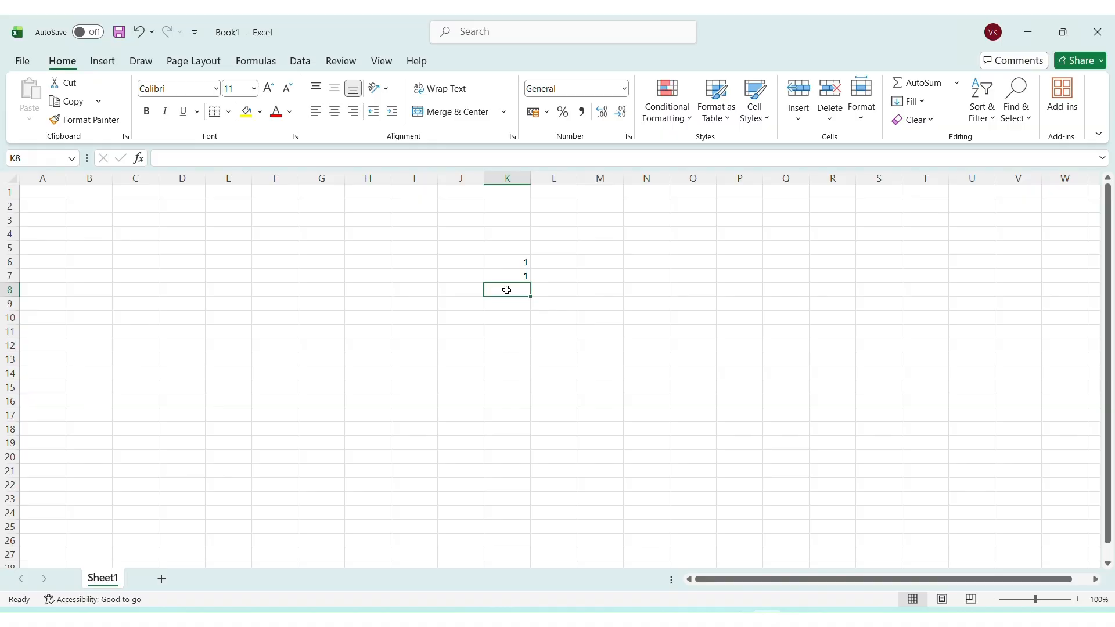
Step: Add the two numbers in column K by entering the formula =K6+K7 in cell K8, and check the formula
double_click(507, 291)
text(=)
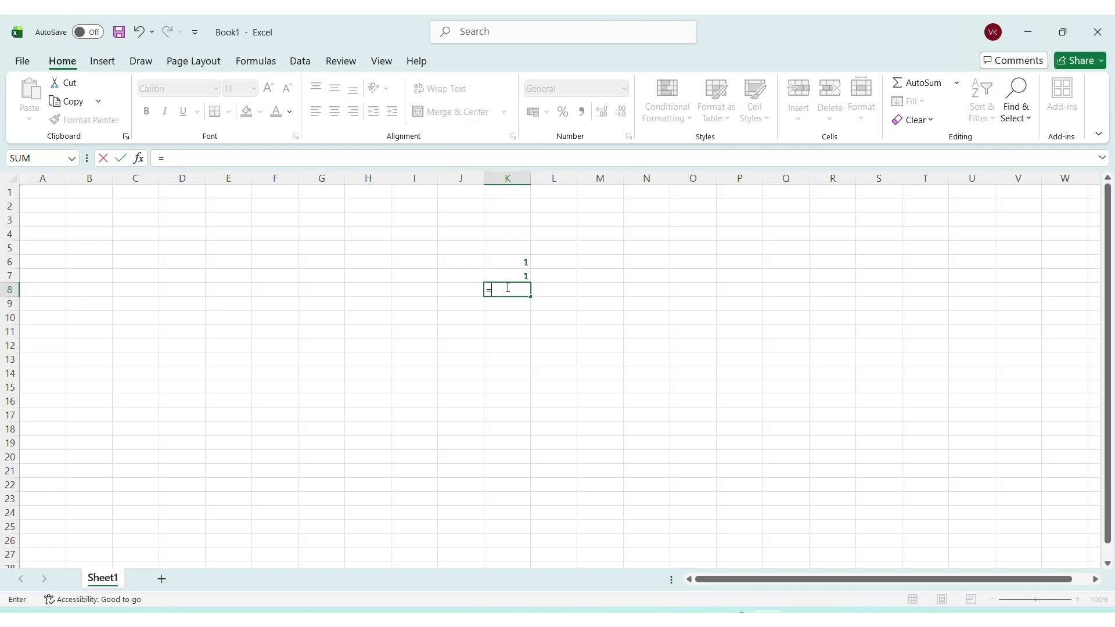
click(508, 265)
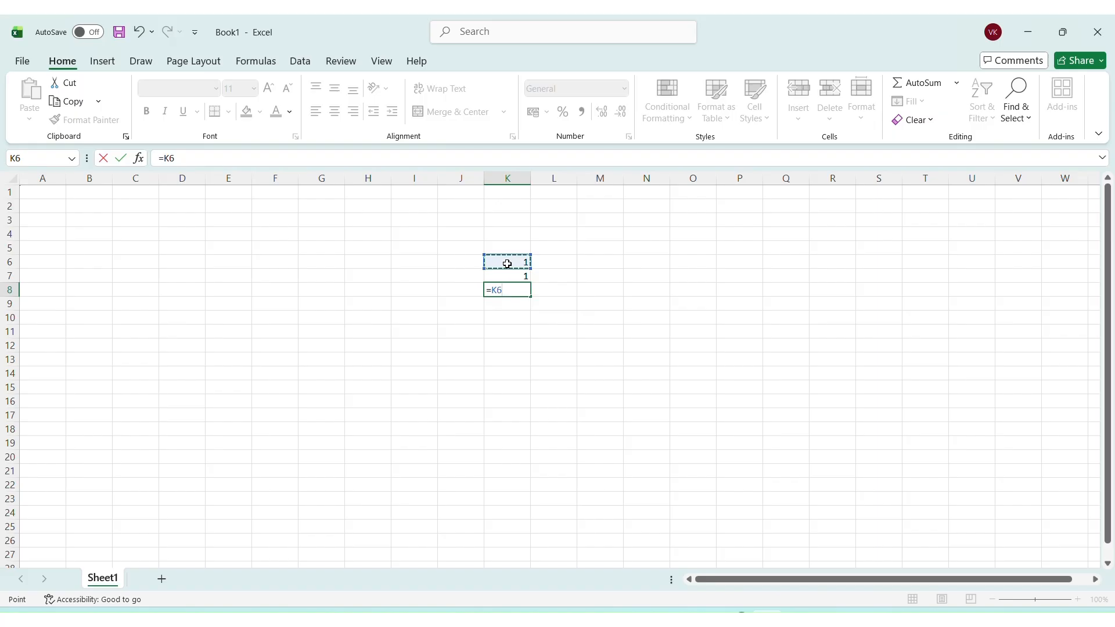
text(+)
click(514, 277)
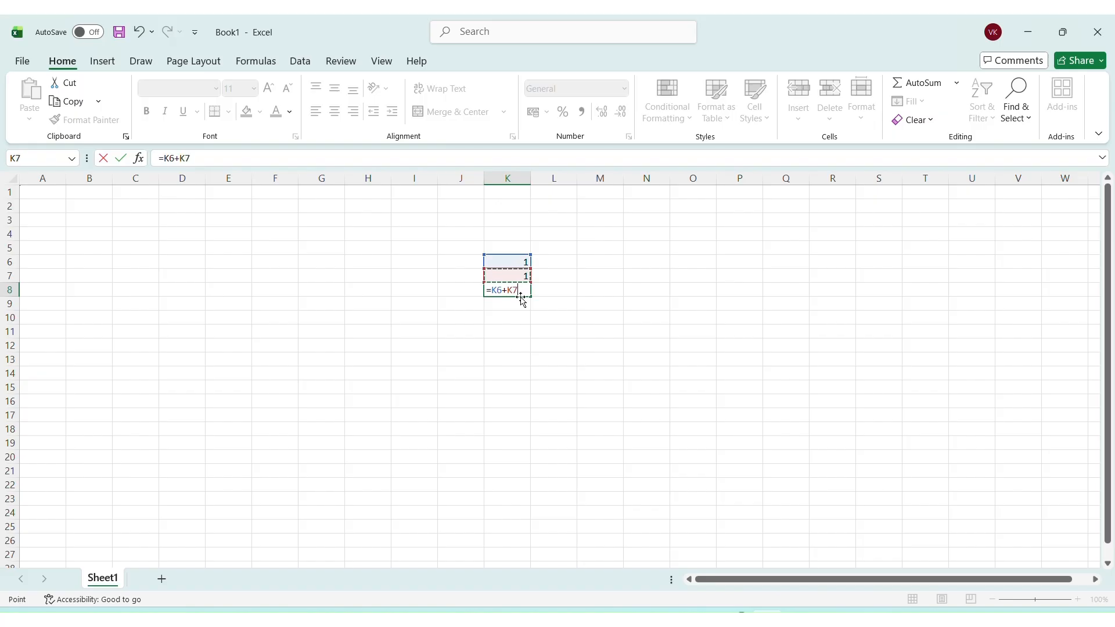
key(Return)
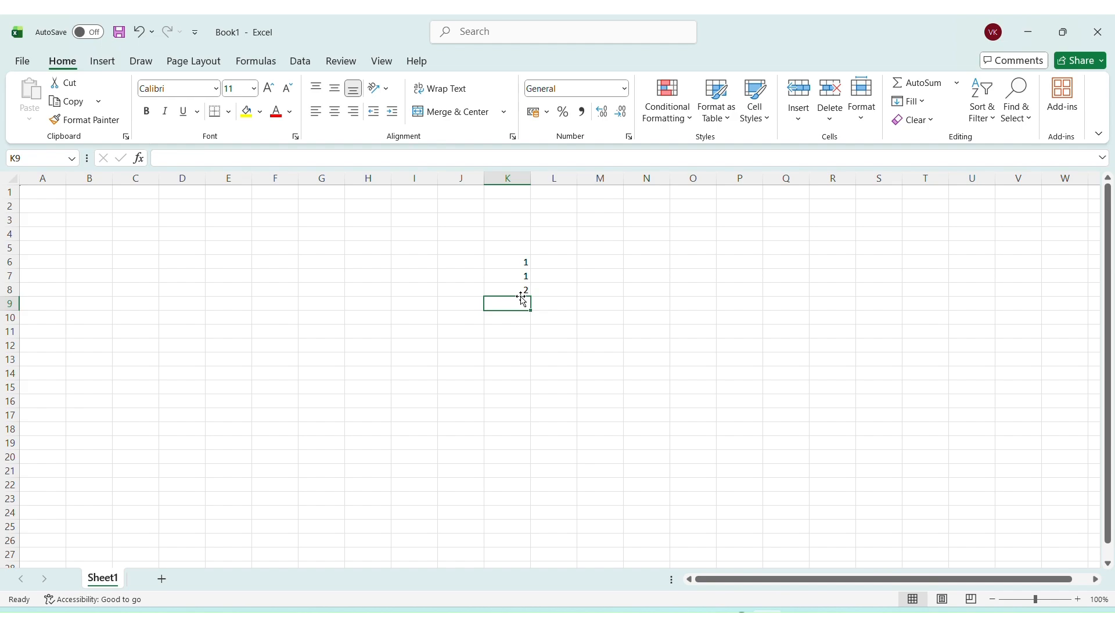
click(520, 293)
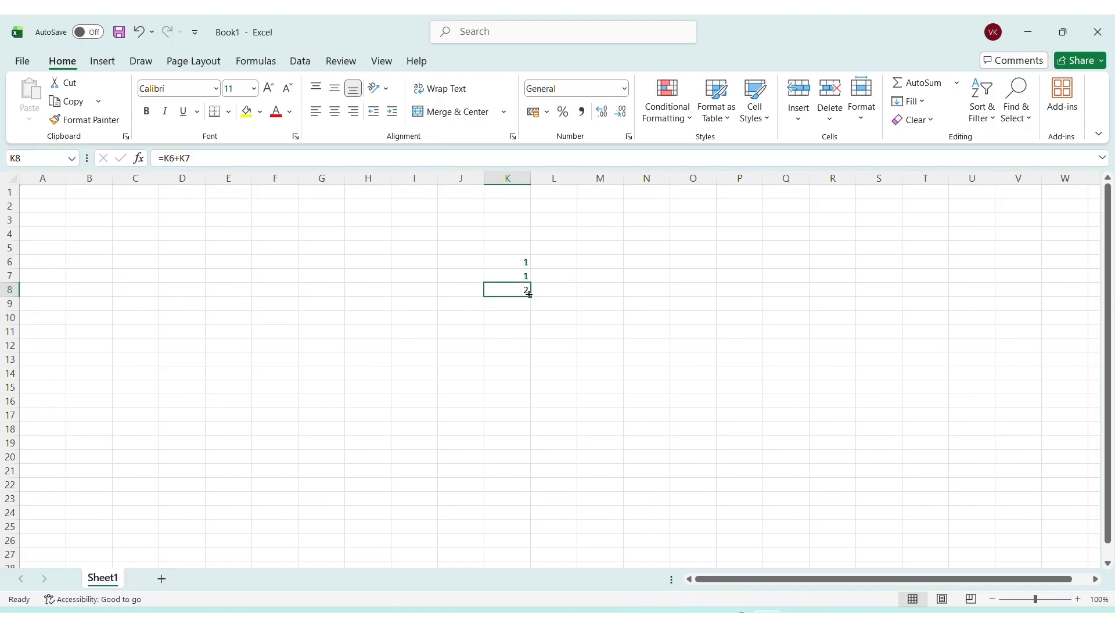
click(557, 292)
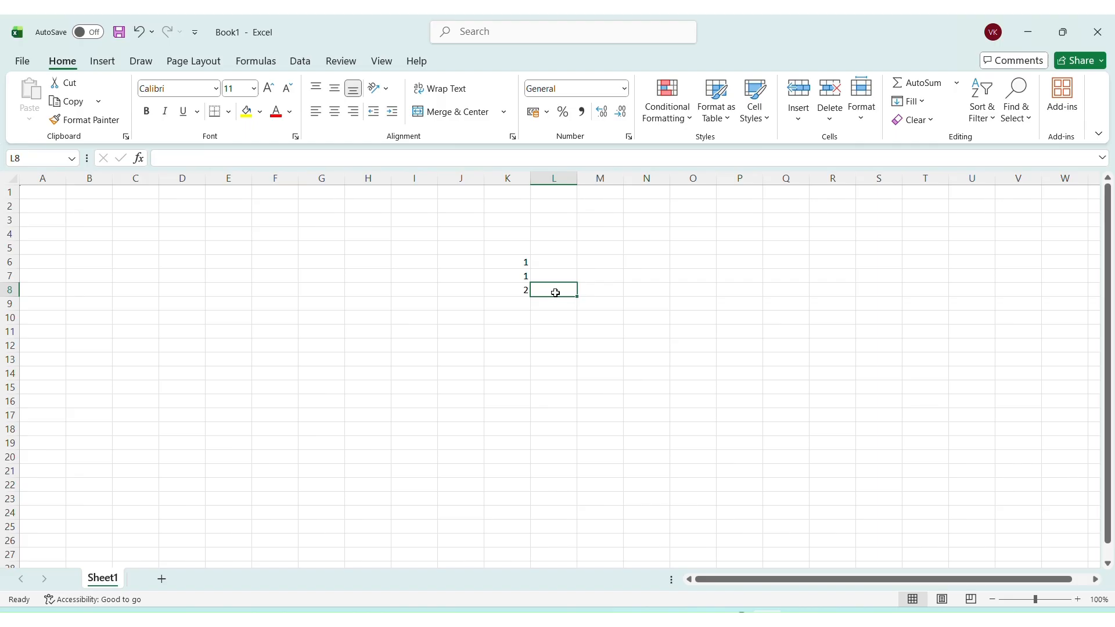
Step: Fill H5 with 12, I5 with 14, H6 with 44 and I6 with 89
click(366, 248)
text(12)
click(418, 247)
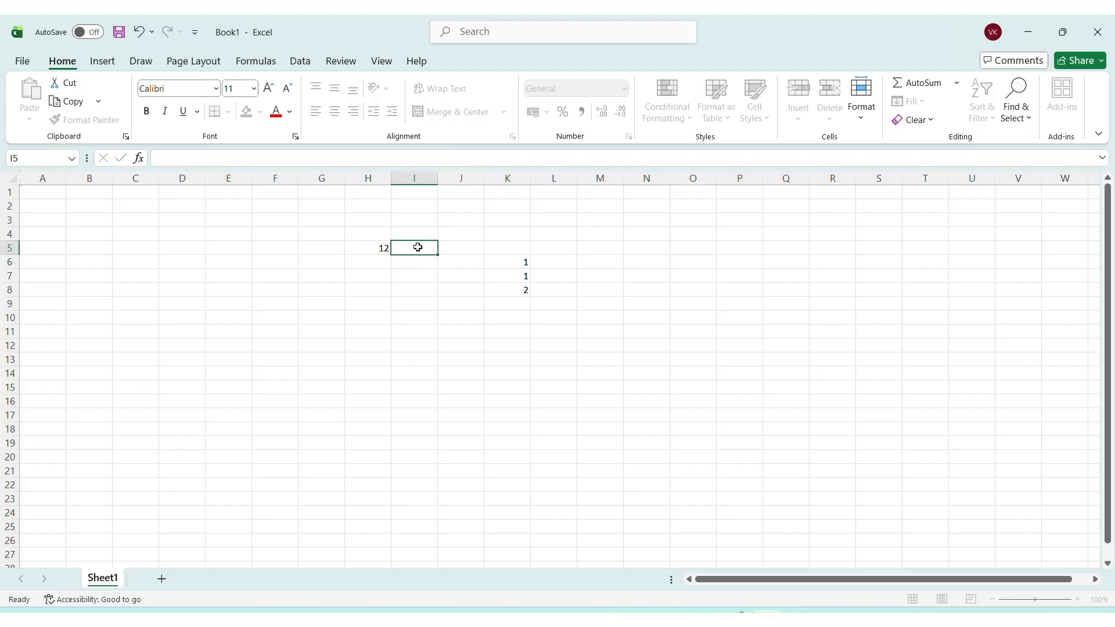
text(14)
click(380, 269)
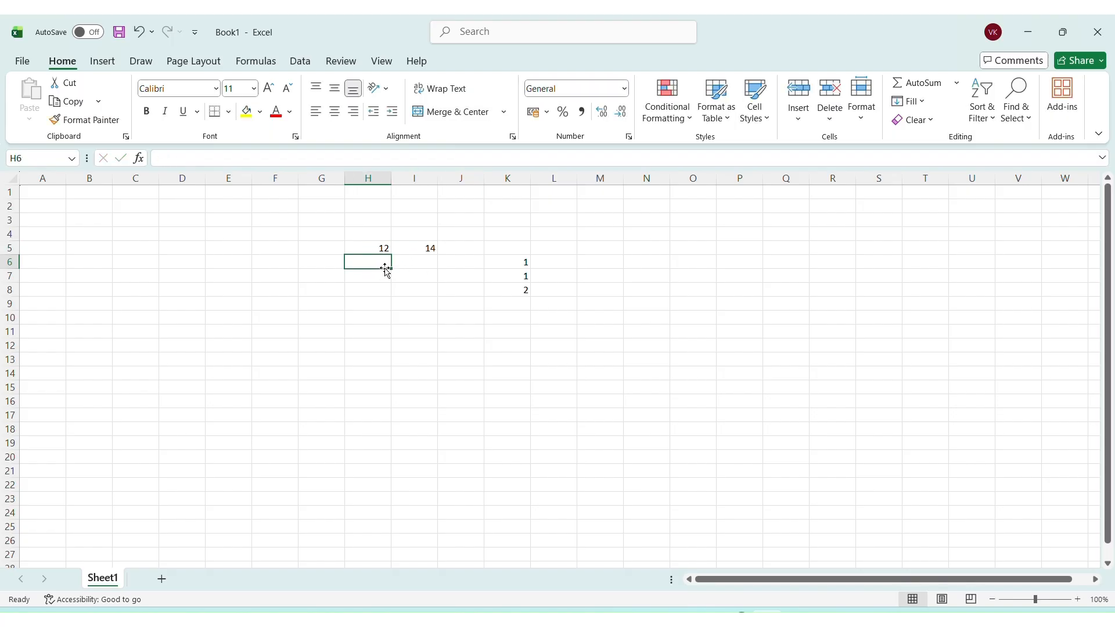
text(44)
click(410, 264)
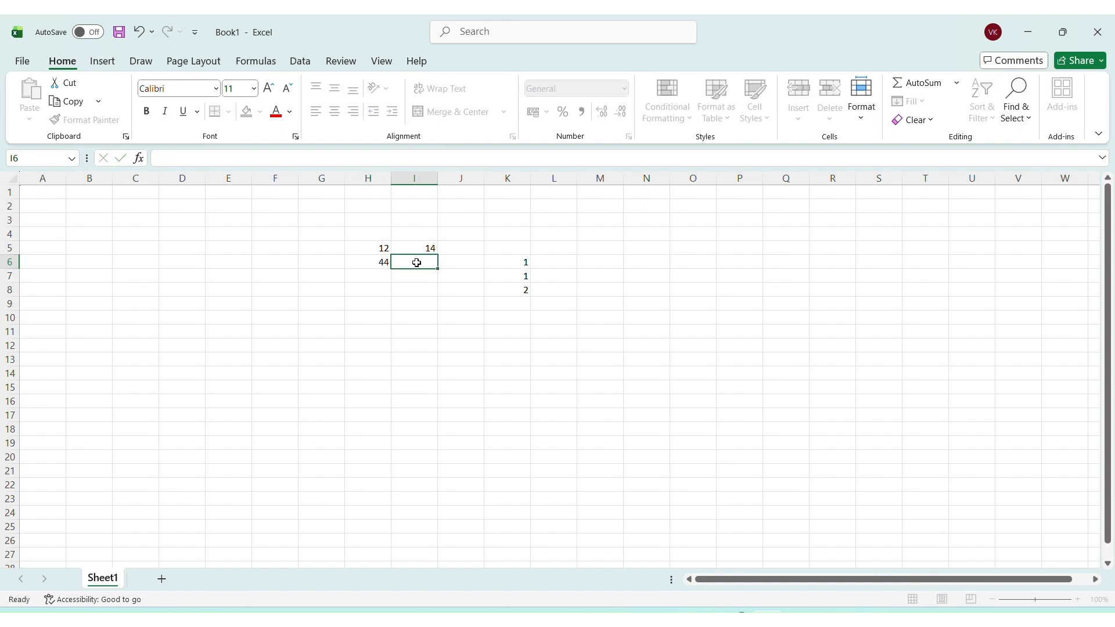
text(89)
click(460, 258)
Step: Enter the formula =H5+I5 in cell J5 to add the two numbers in row 5
click(458, 249)
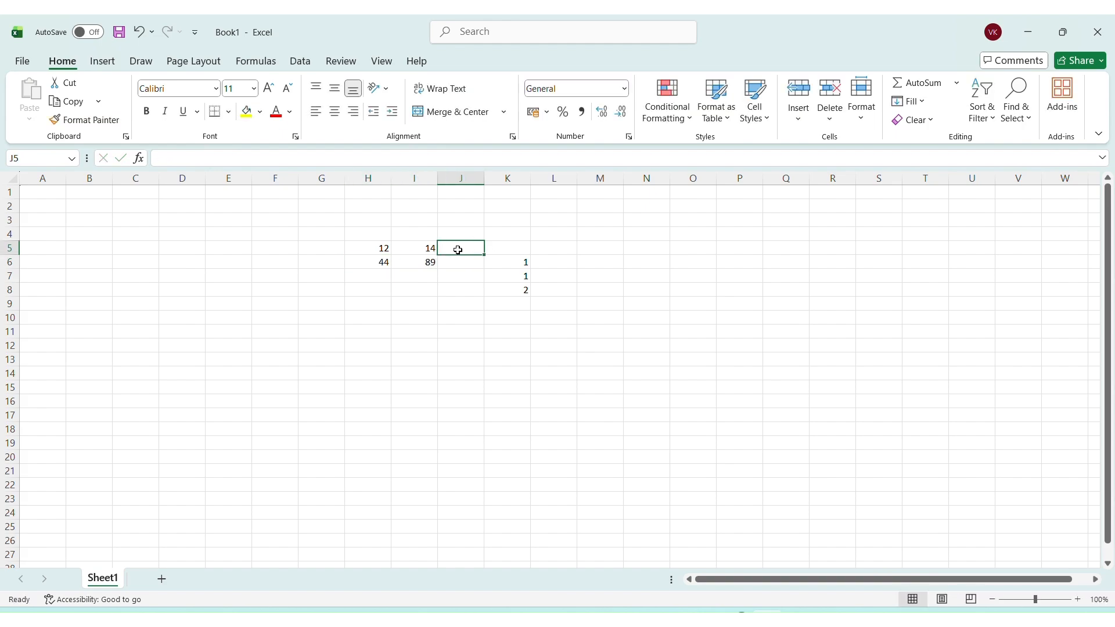
click(415, 251)
click(448, 249)
text(=)
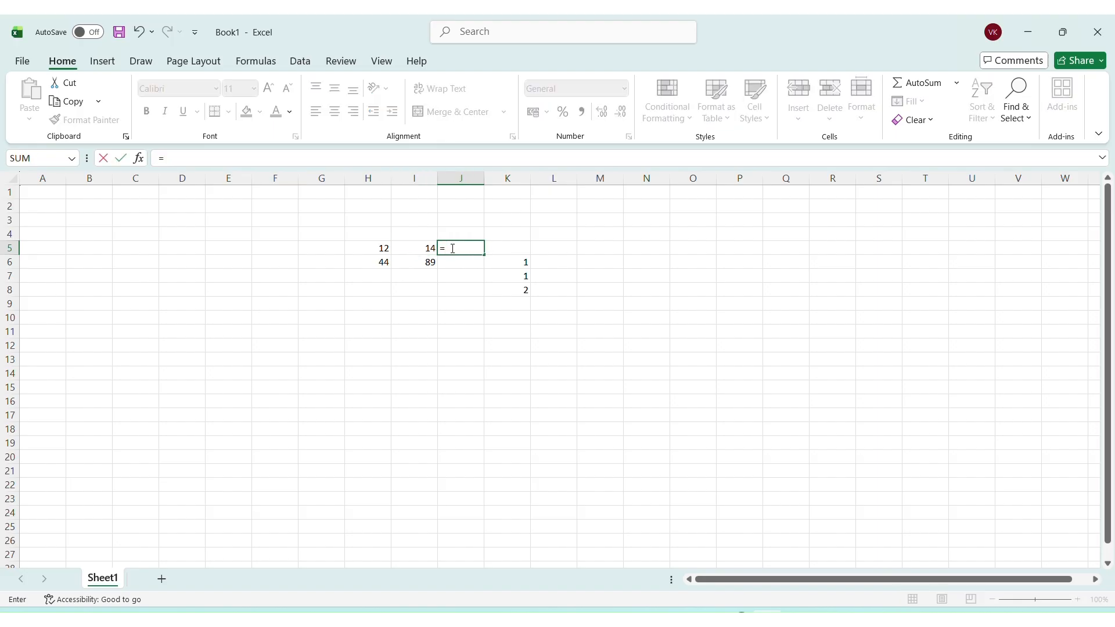
click(383, 248)
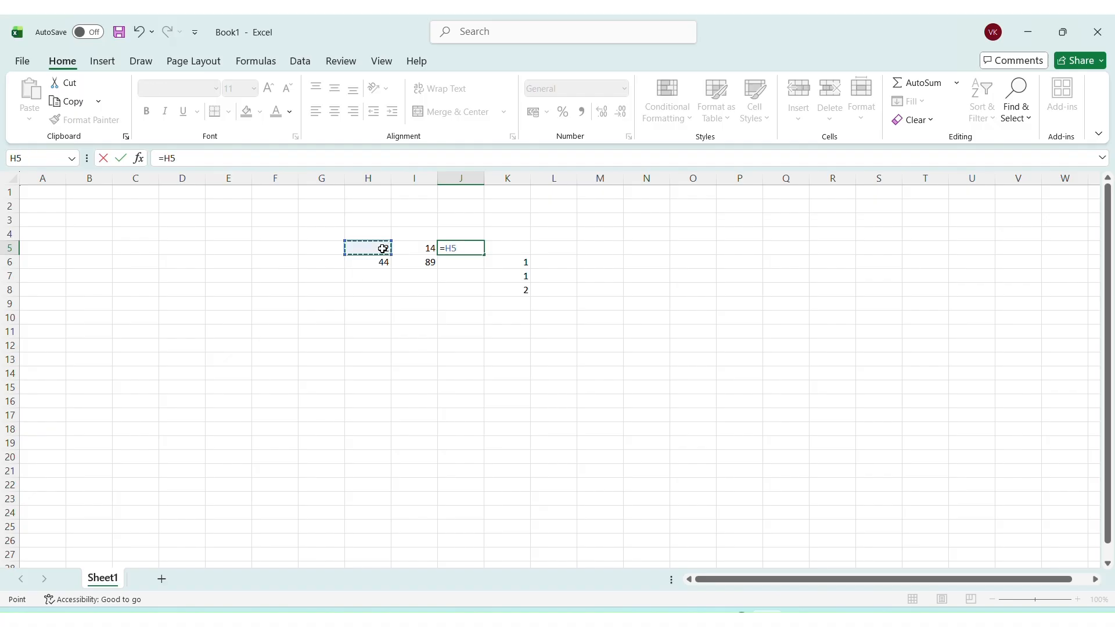
text(+)
click(427, 251)
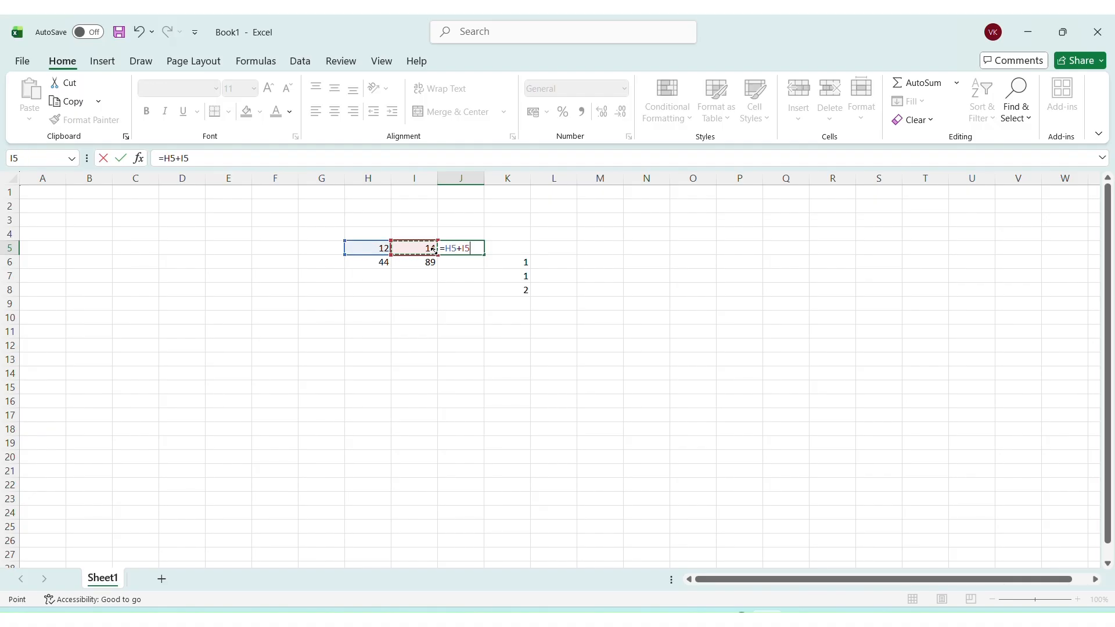
key(Return)
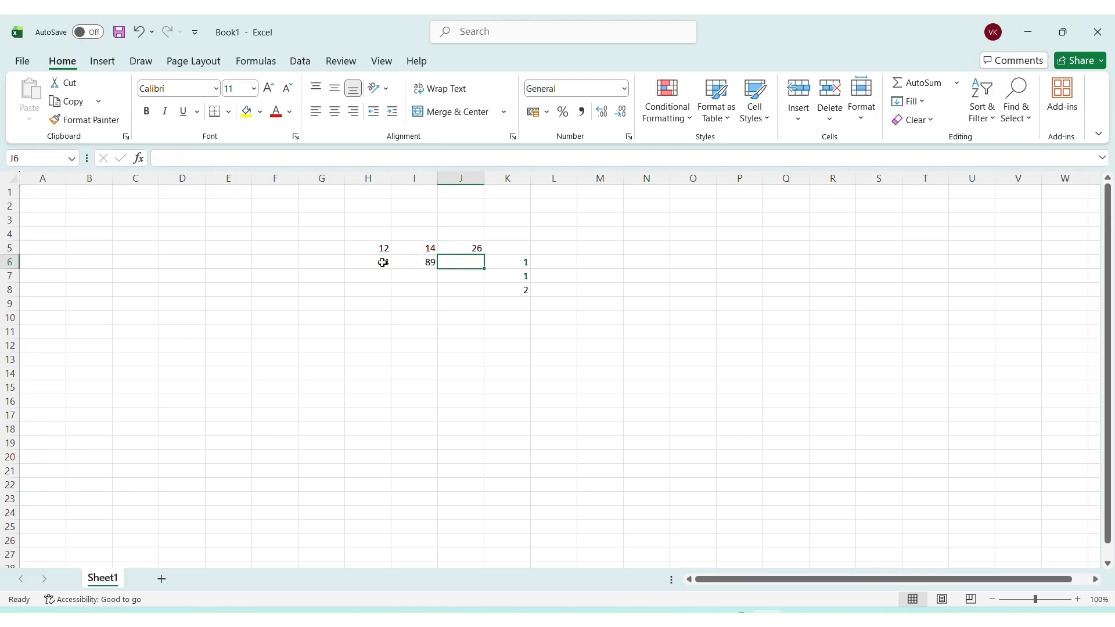
Step: Enter the formula =H6-I6 in cell J6 to subtract the second number from the first, and review the results in column J
text(=)
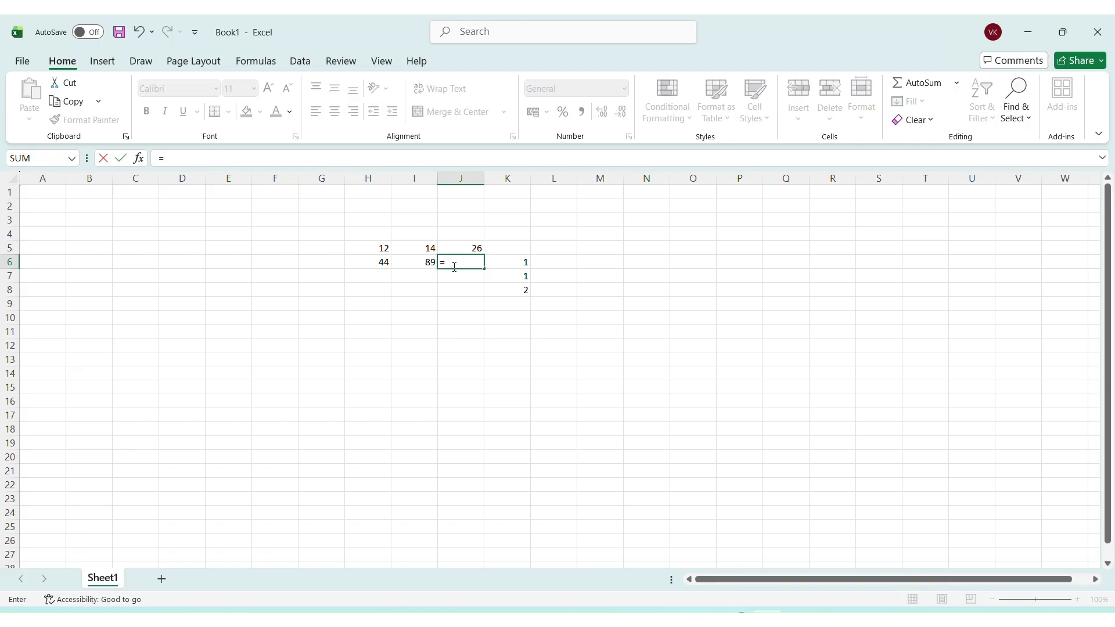
click(379, 266)
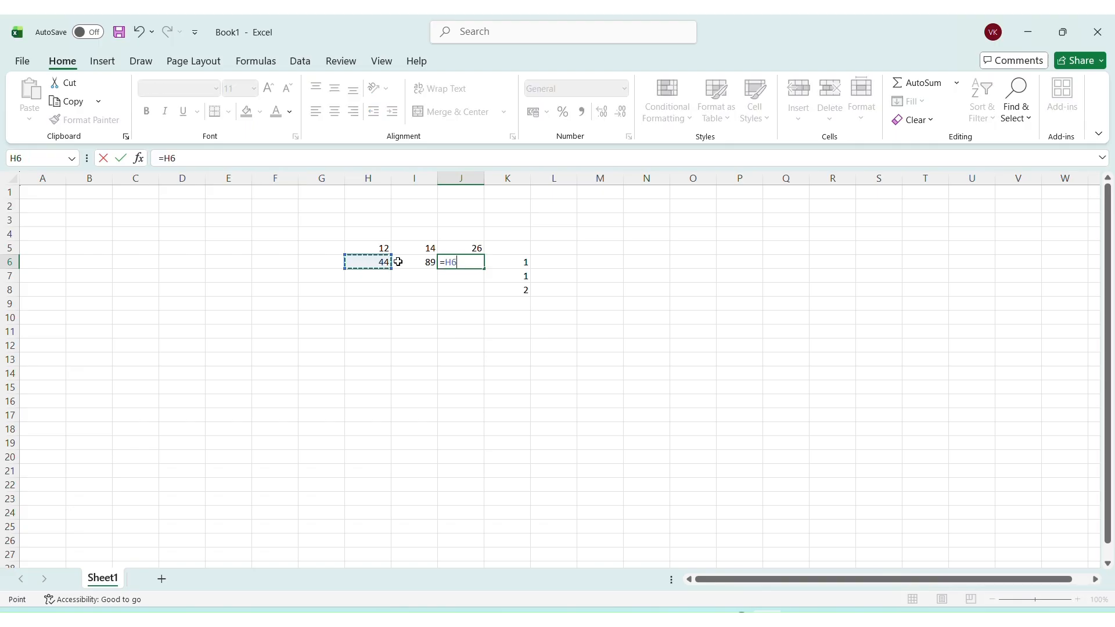
text(_)
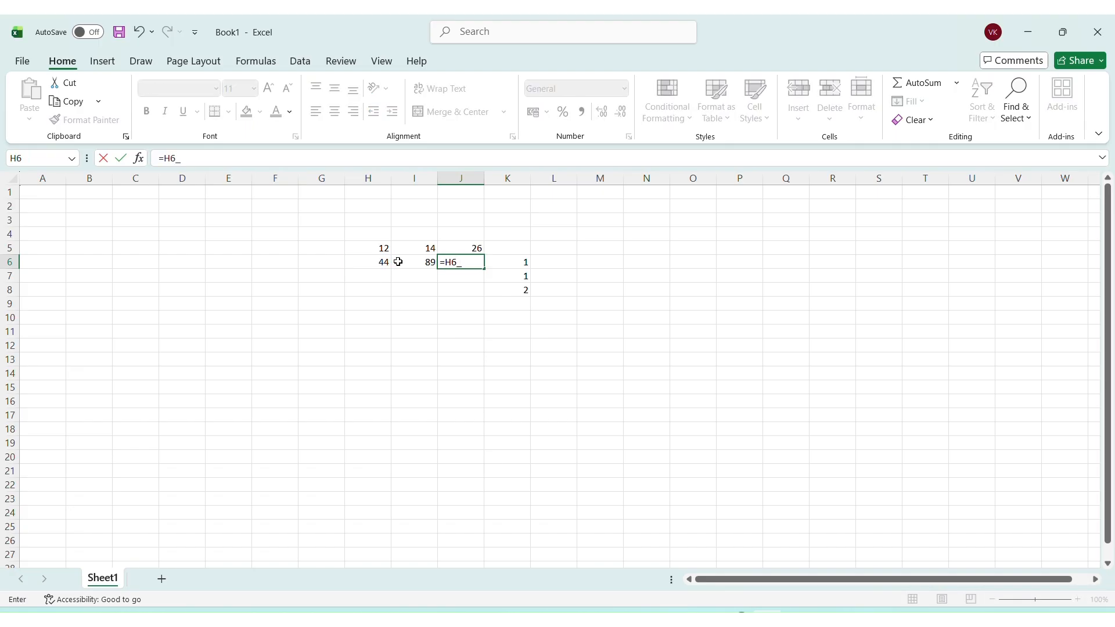
key(BackSpace)
text(-)
click(410, 262)
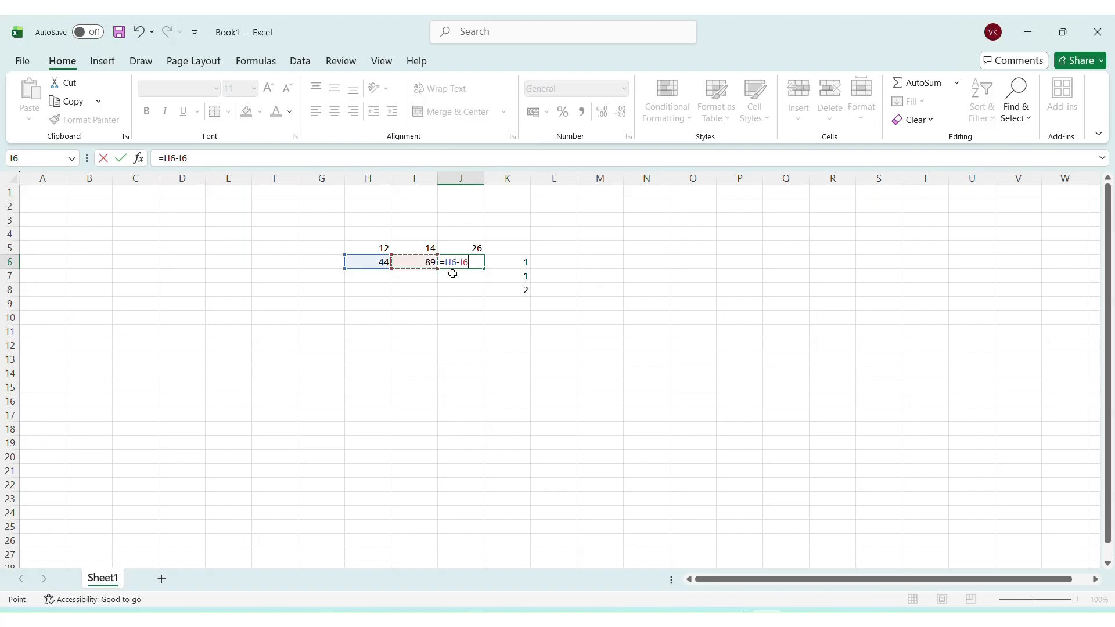
key(Return)
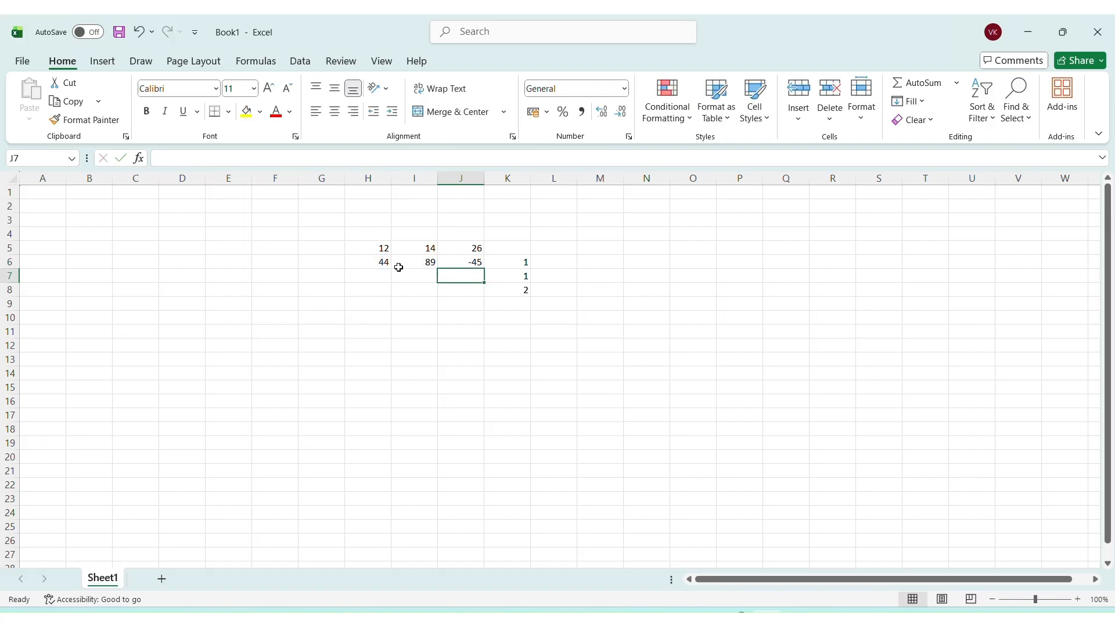
click(474, 250)
click(482, 265)
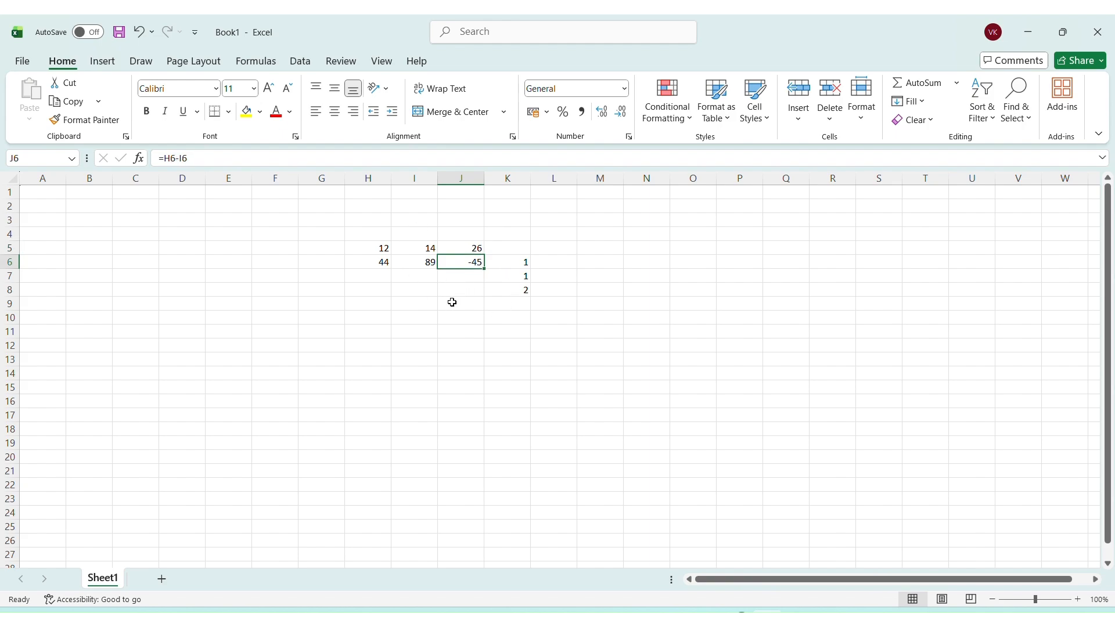
click(509, 41)
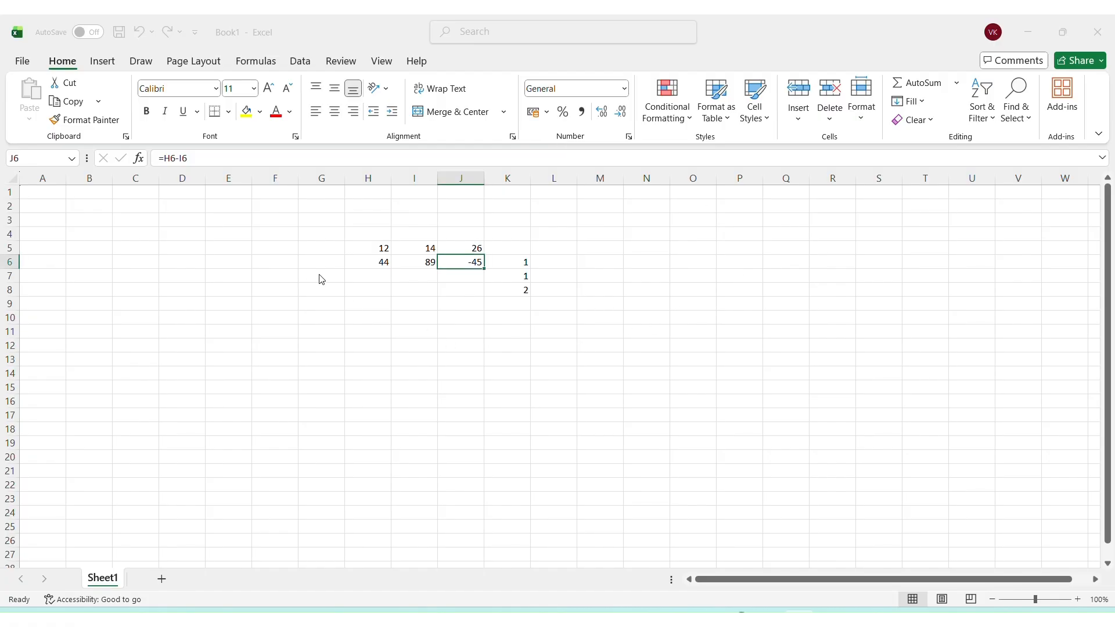
Step: Select the non-adjacent cells M6, H5, J5, J6, I6, H6, K7, K6 and K8 together, and clear the selection
click(609, 262)
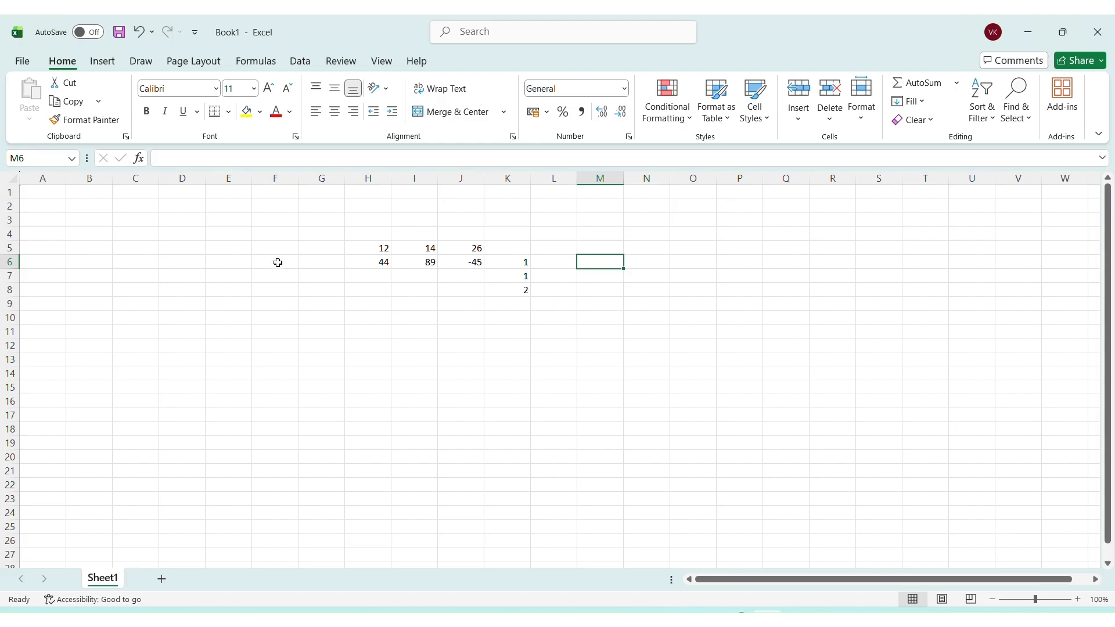
ctrl+click(369, 251)
ctrl+click(461, 249)
ctrl+click(461, 262)
ctrl+click(389, 267)
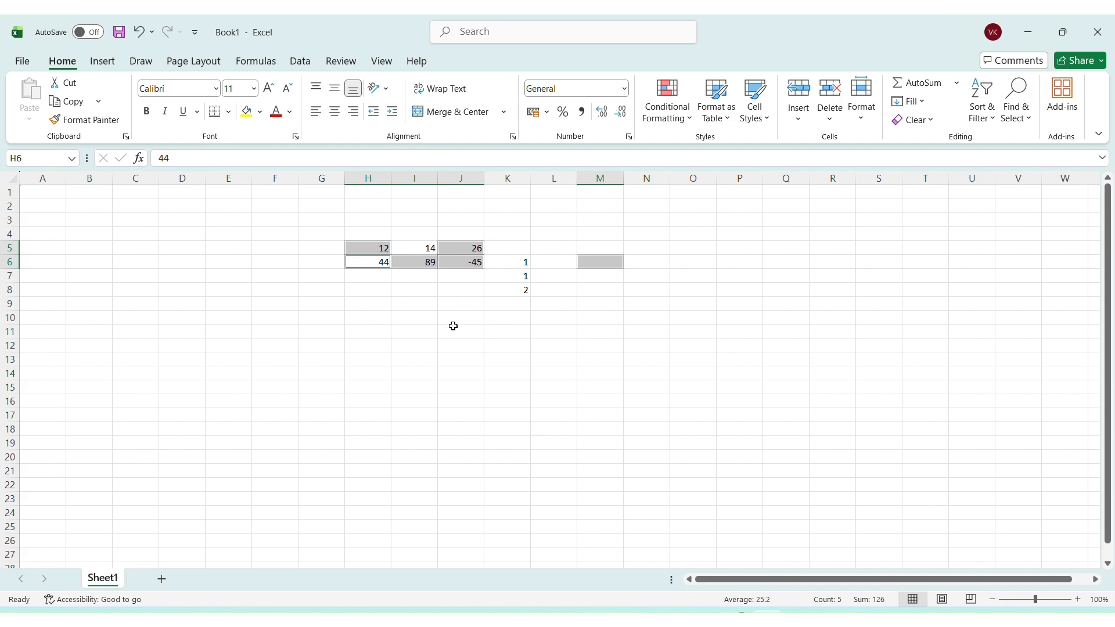
ctrl+click(517, 276)
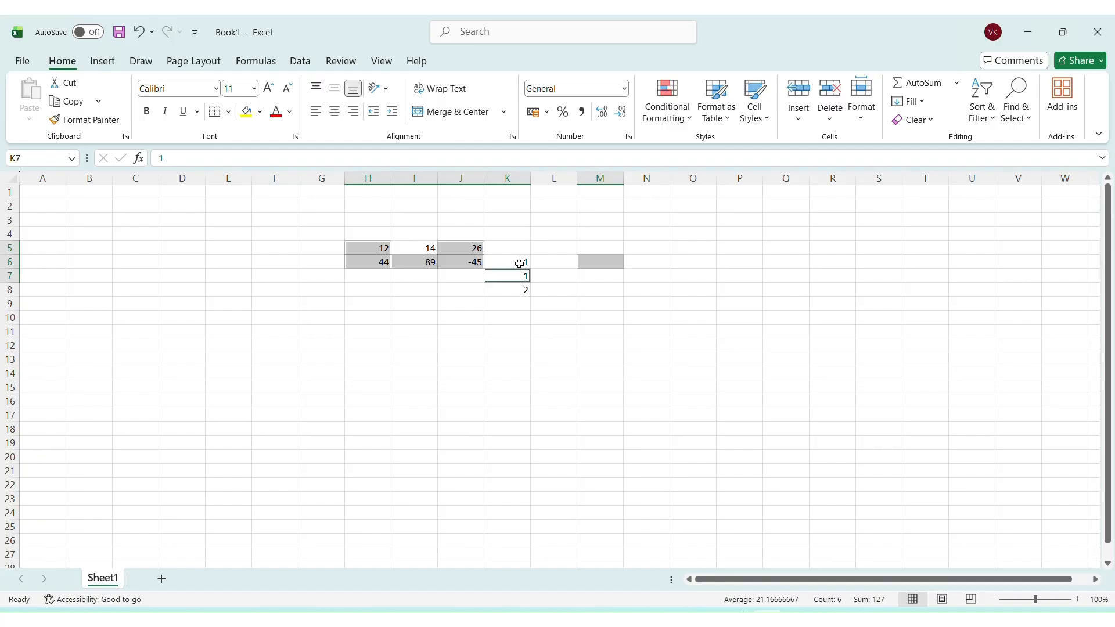
ctrl+click(522, 262)
ctrl+click(524, 290)
click(582, 289)
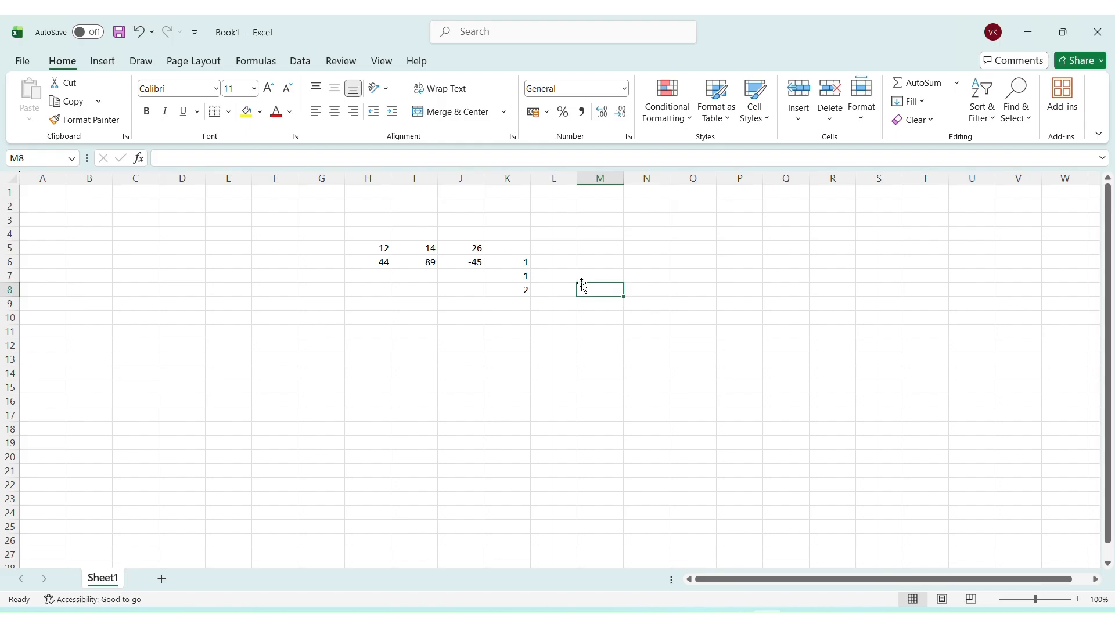
Step: Select the whole of column I and the whole of row 5 one after the other, and clear the selection
click(423, 179)
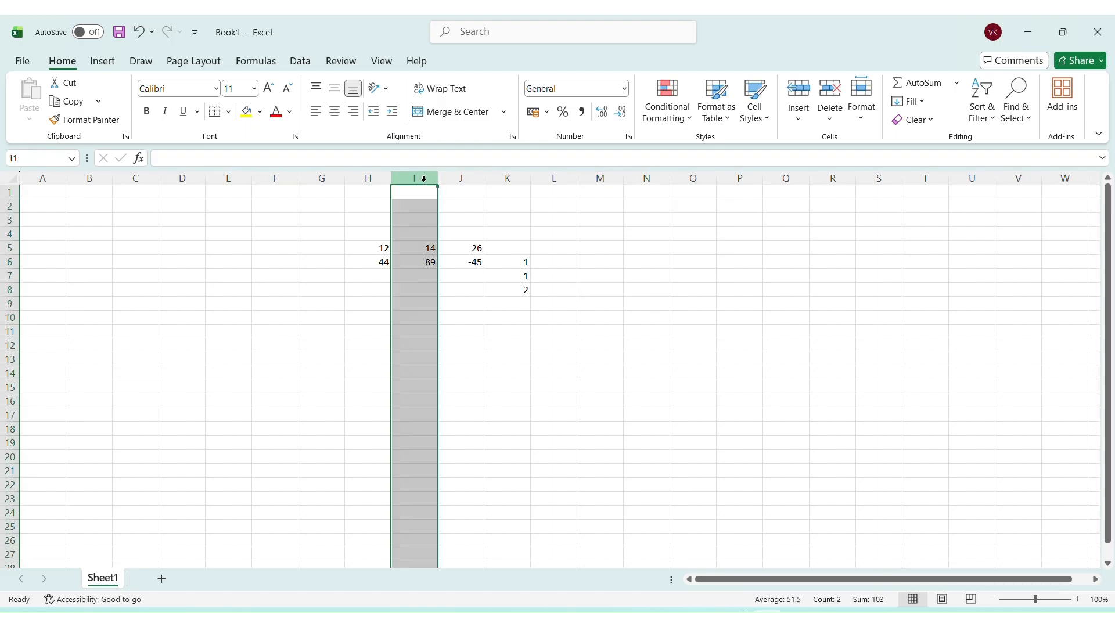
click(10, 248)
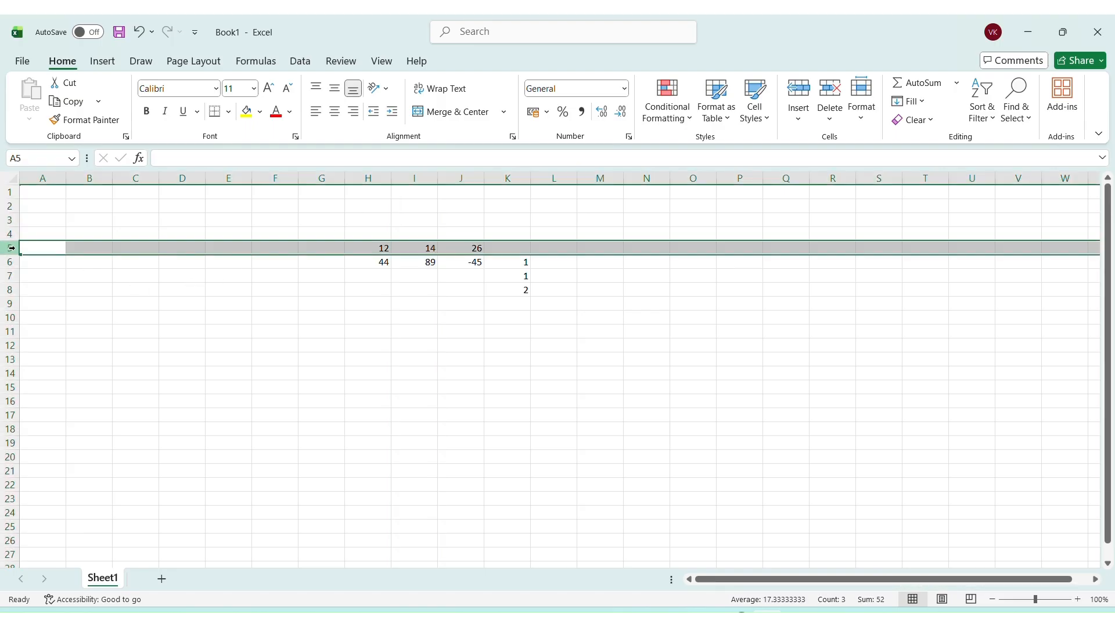
click(386, 280)
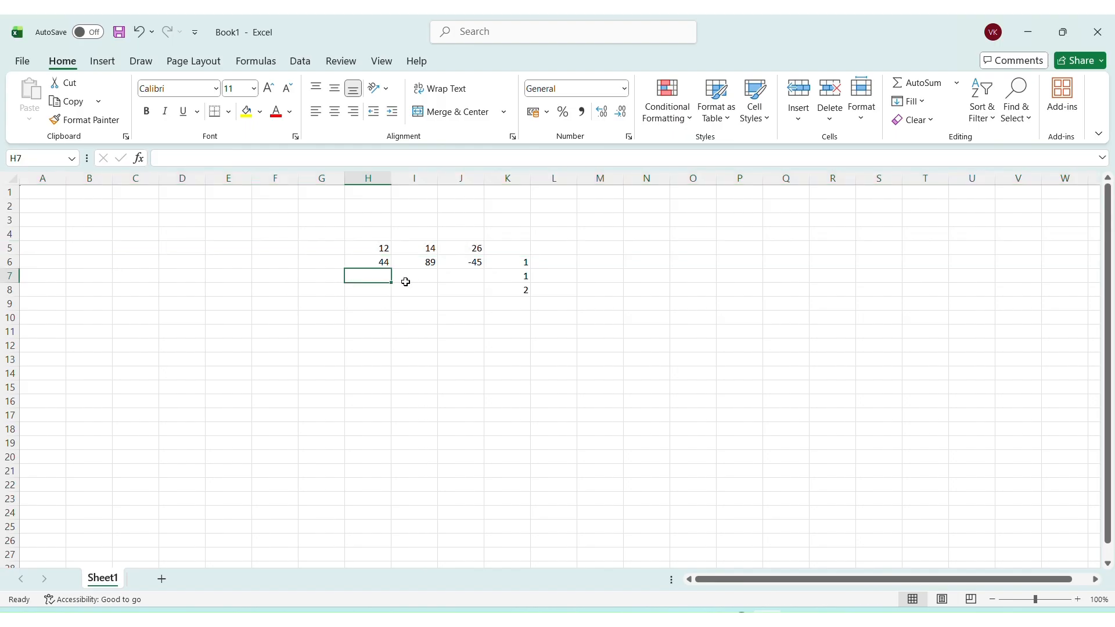
Step: Select the entire sheet, select the whole of row 10, and select the entire sheet again, clearing each selection
key(ctrl+space)
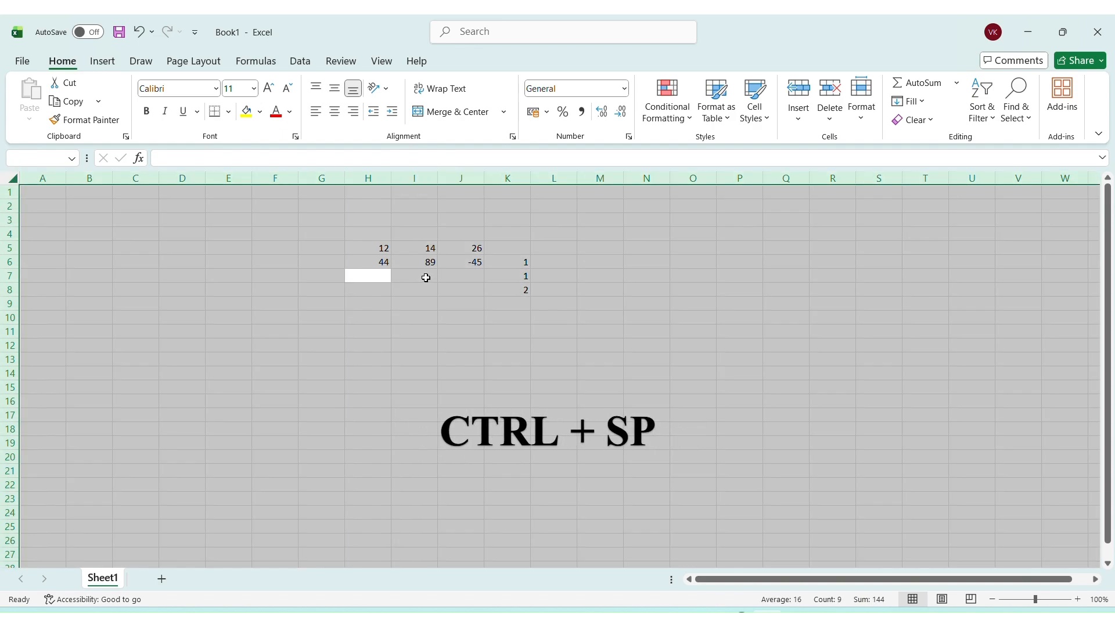
click(465, 319)
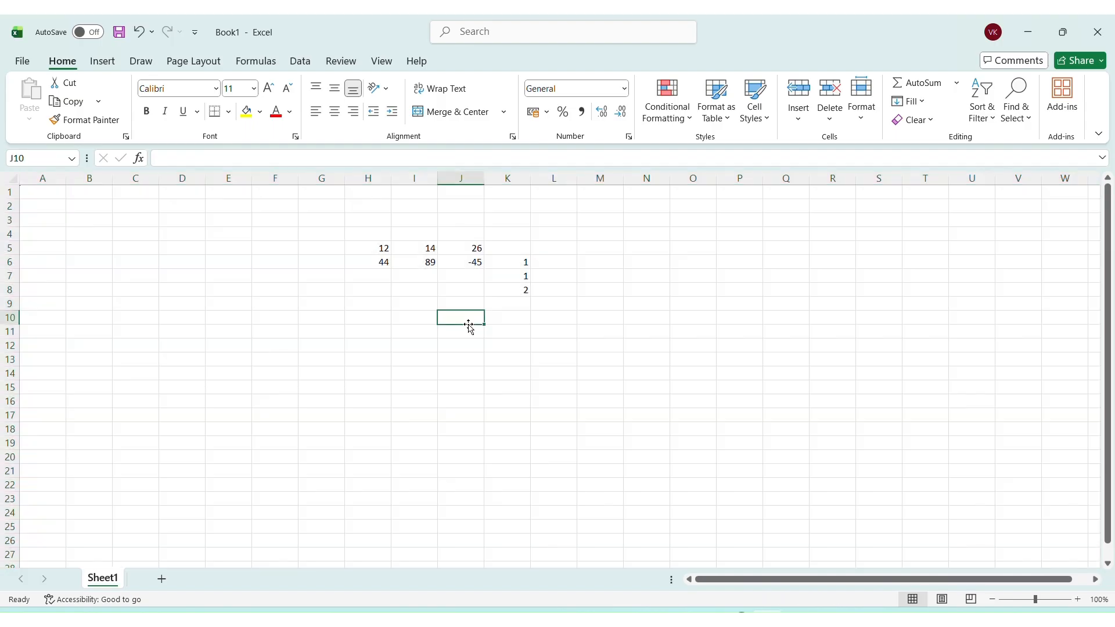
key(shift+space)
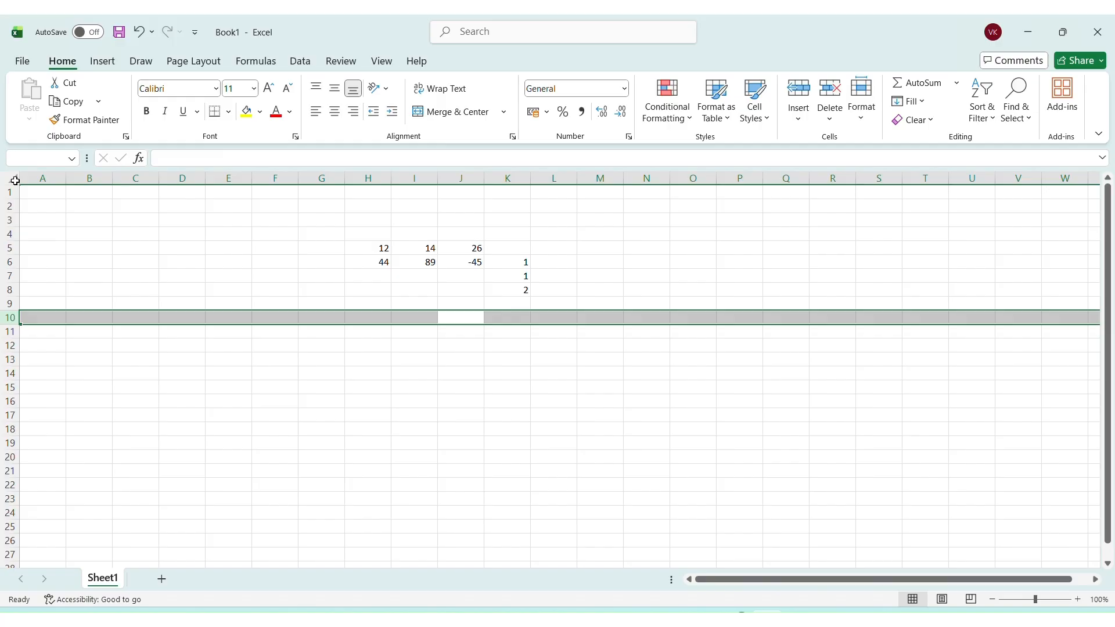
click(368, 345)
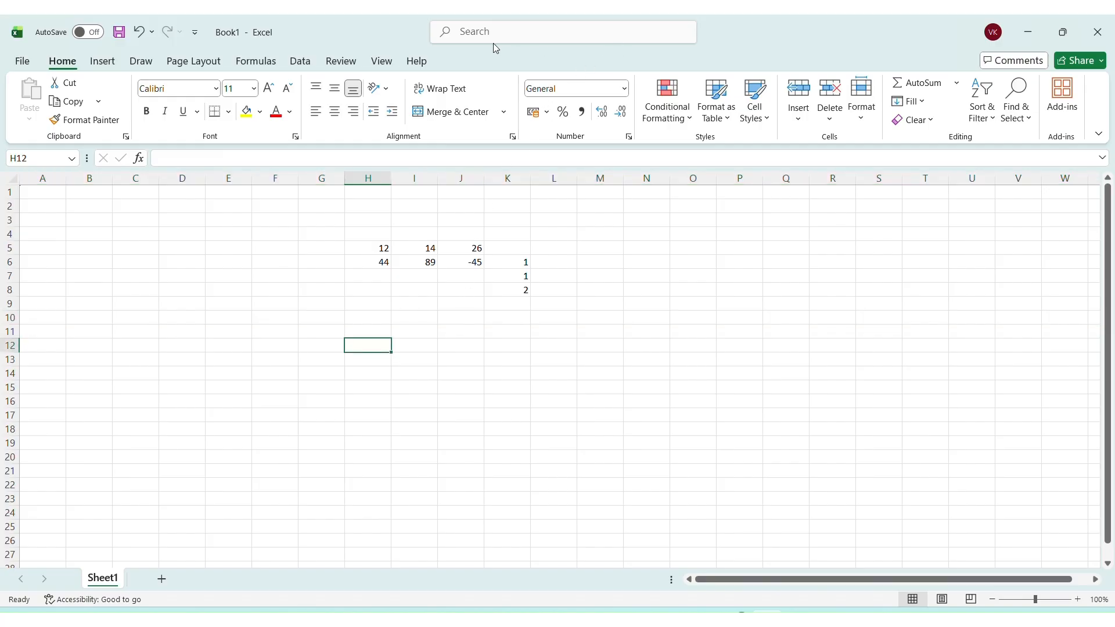
click(16, 180)
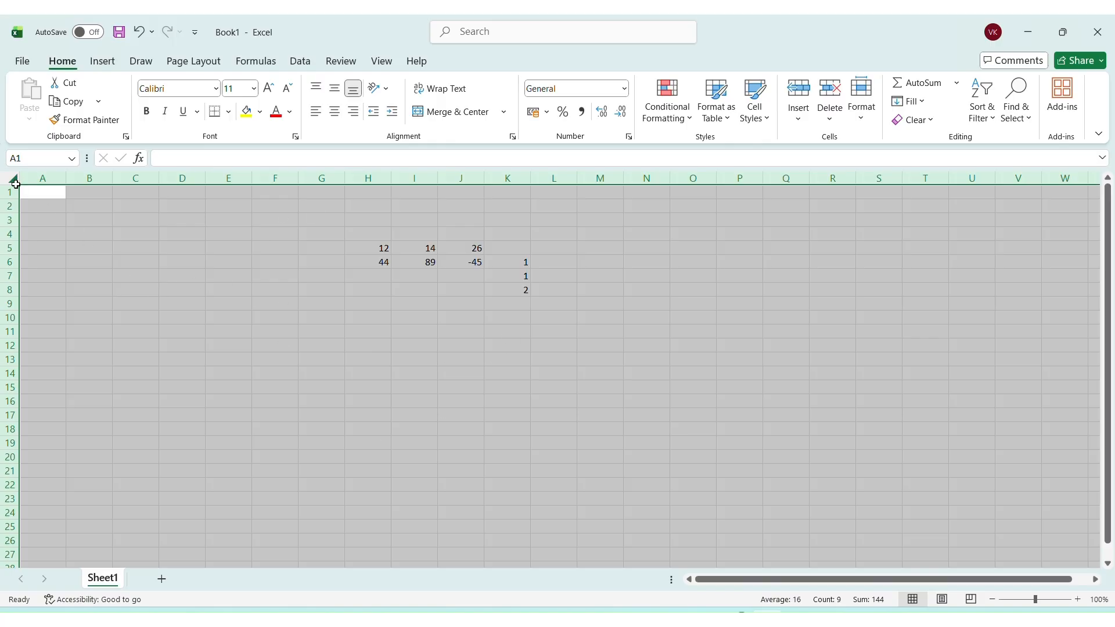
click(204, 362)
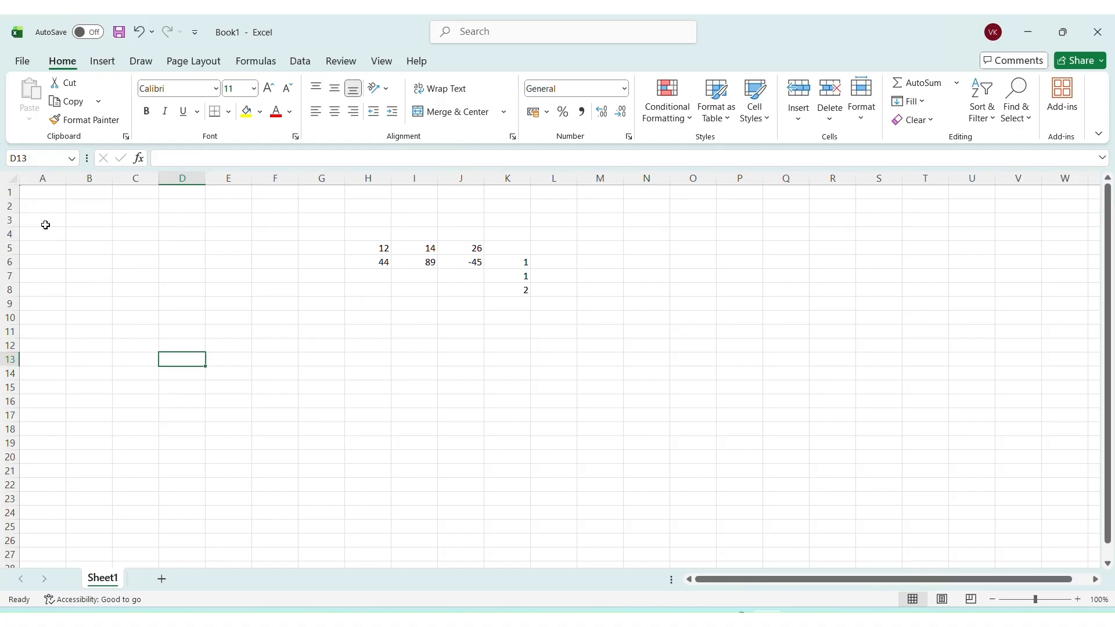
Step: Inspect the cell address in the Name Box, and examine the contents of cells H6 and J6
click(11, 157)
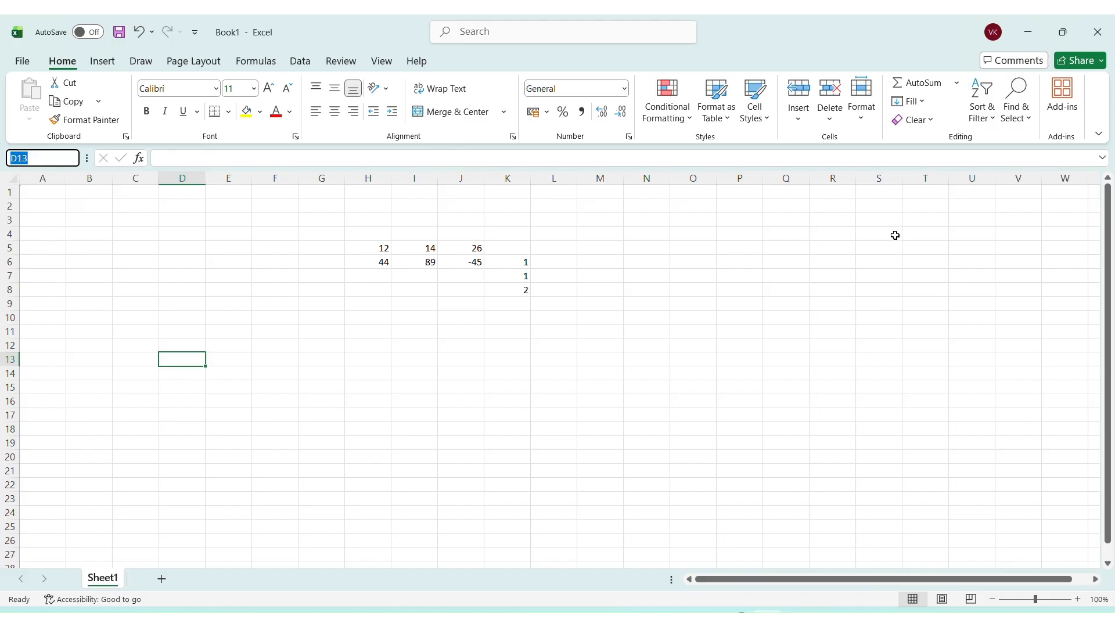
click(64, 161)
click(391, 262)
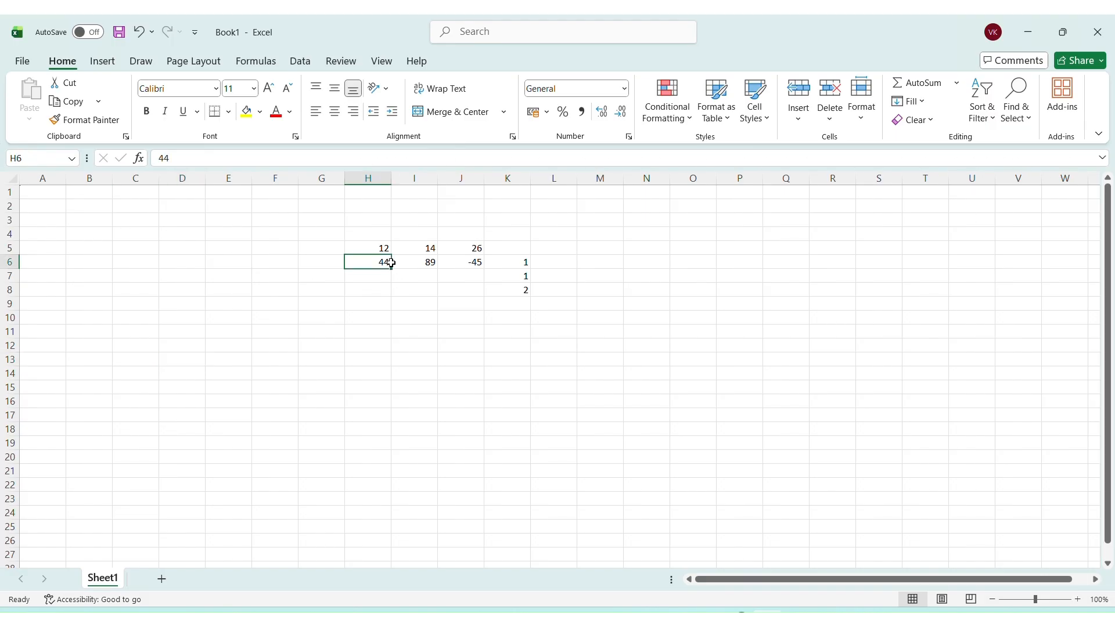
click(59, 158)
click(371, 264)
double_click(372, 264)
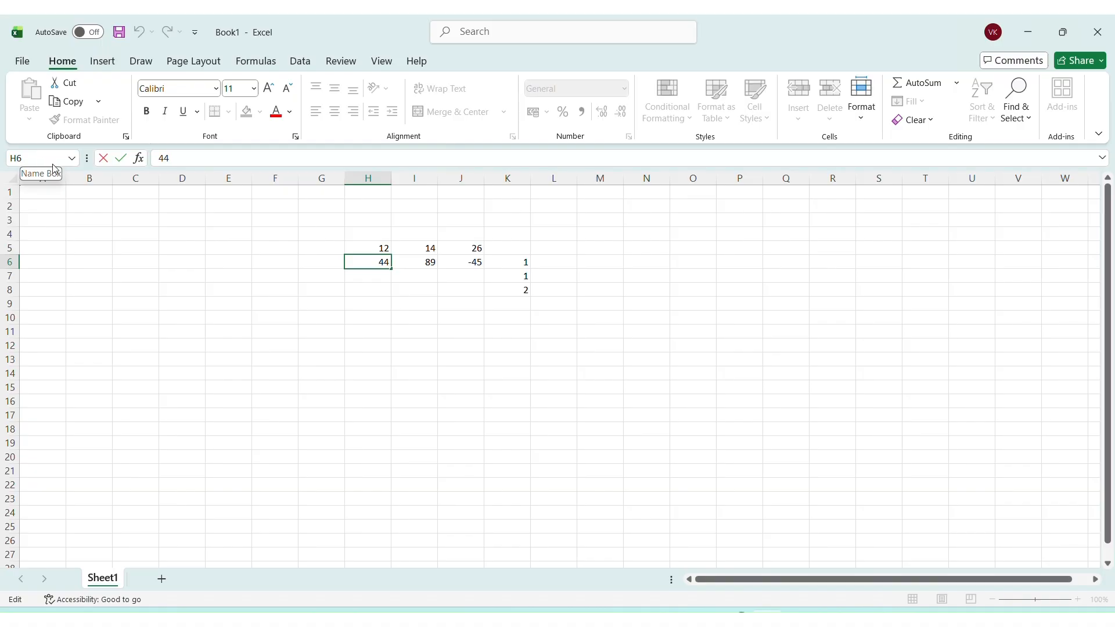
click(461, 276)
click(462, 262)
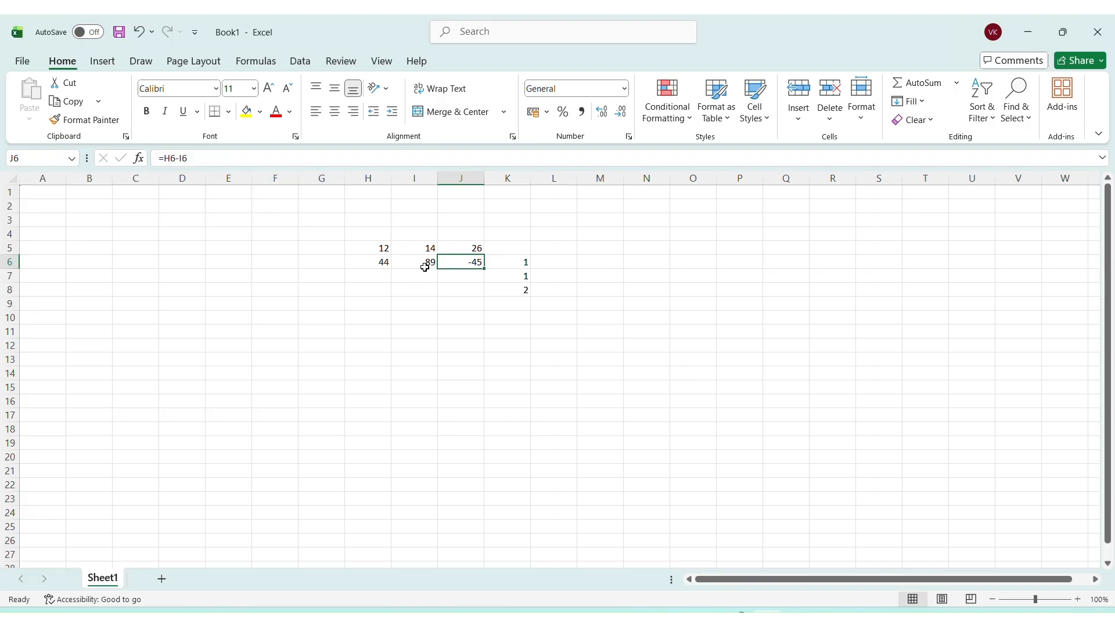
Step: Select blocks of adjacent cells, including H5:J6 and the larger range C3:N21, and clear the selection
click(380, 265)
click(349, 244)
drag(361, 248, 481, 266)
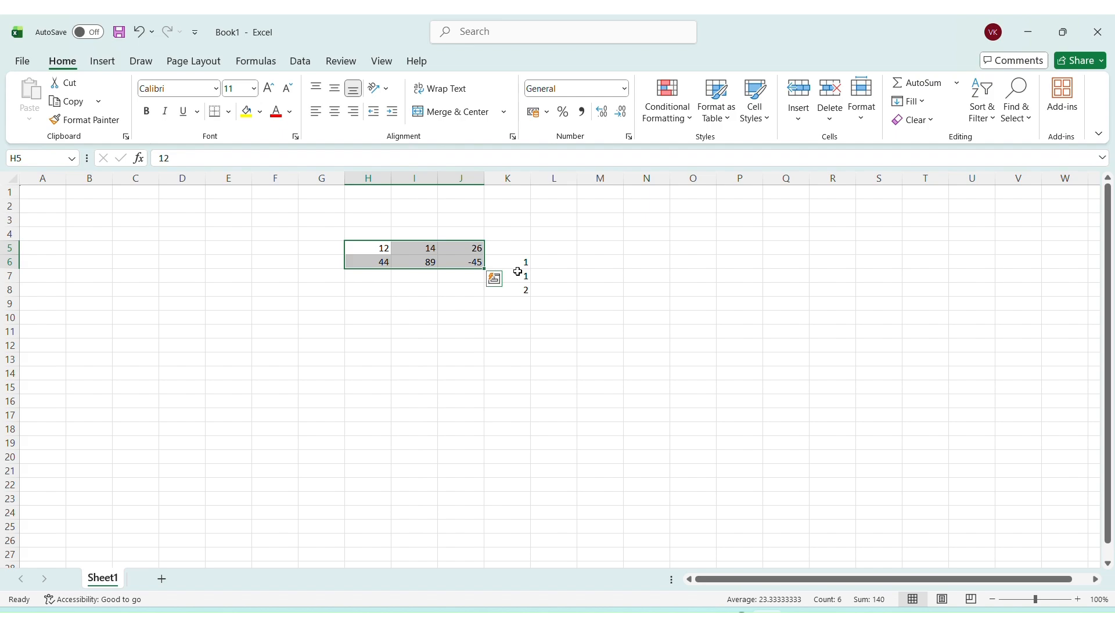
click(430, 261)
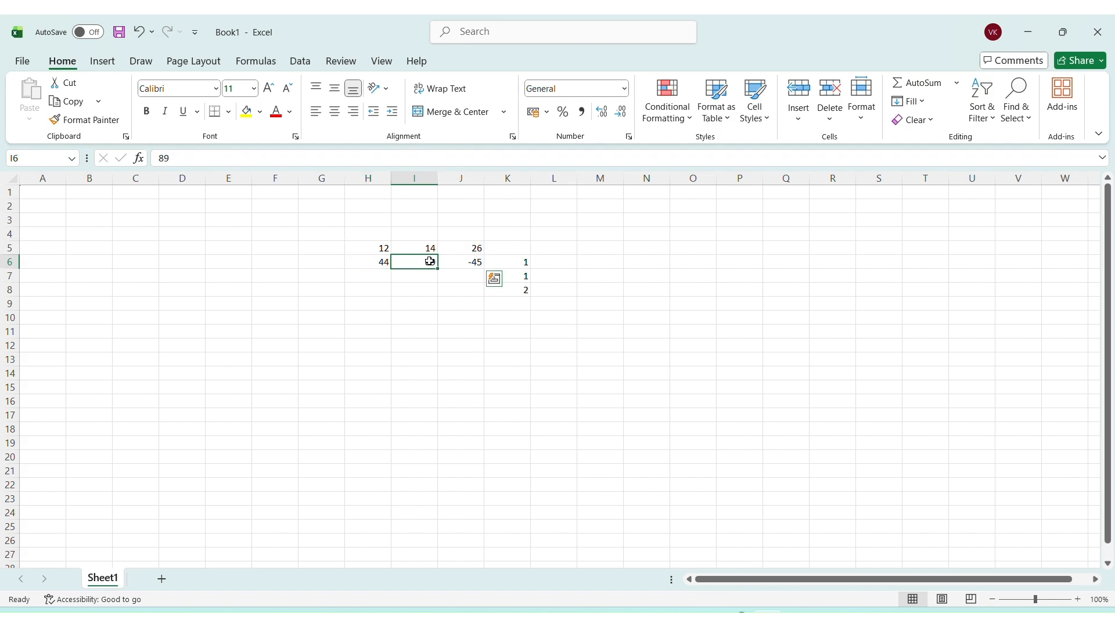
click(368, 249)
drag(371, 248, 487, 285)
click(146, 259)
drag(139, 223, 649, 466)
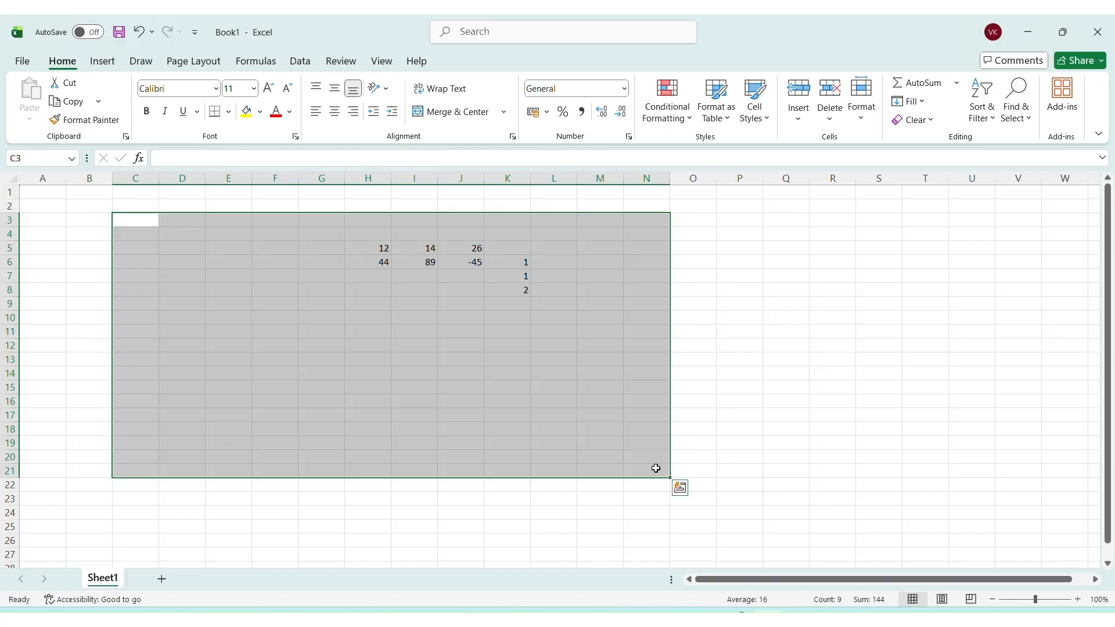
click(707, 356)
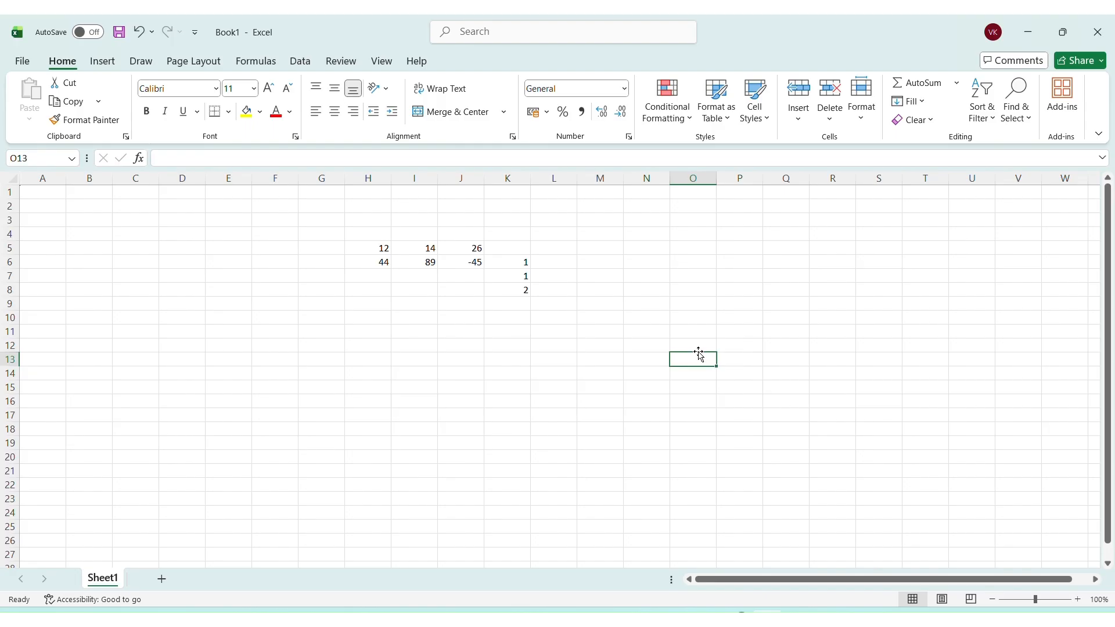
Step: Add a new worksheet, and enter 1 in cell G7 and copy it down to G16
click(160, 578)
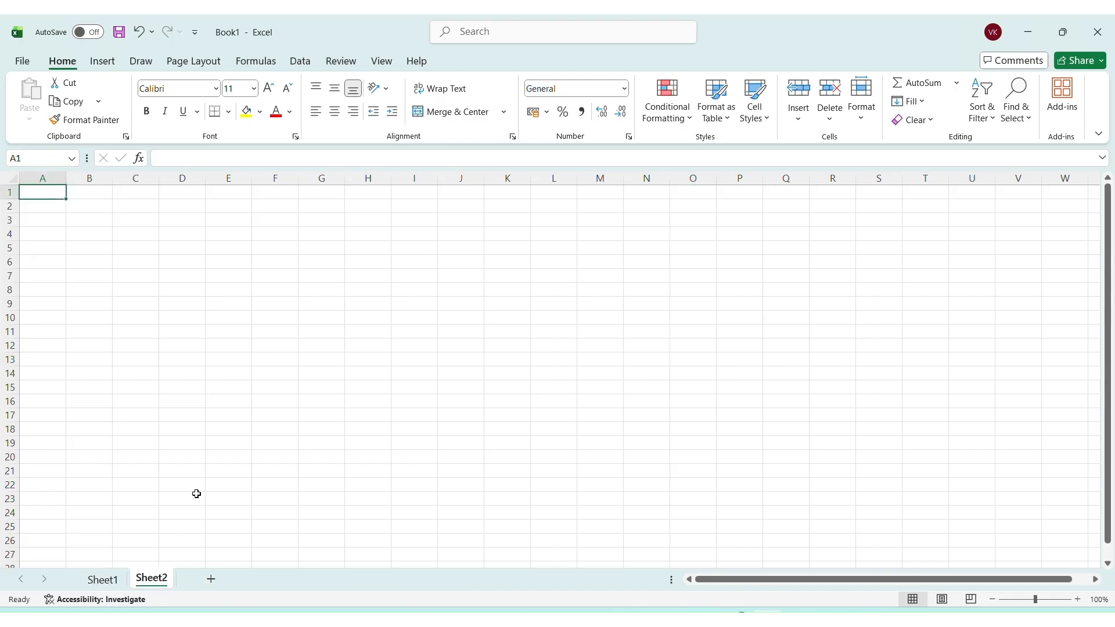
click(323, 336)
click(338, 279)
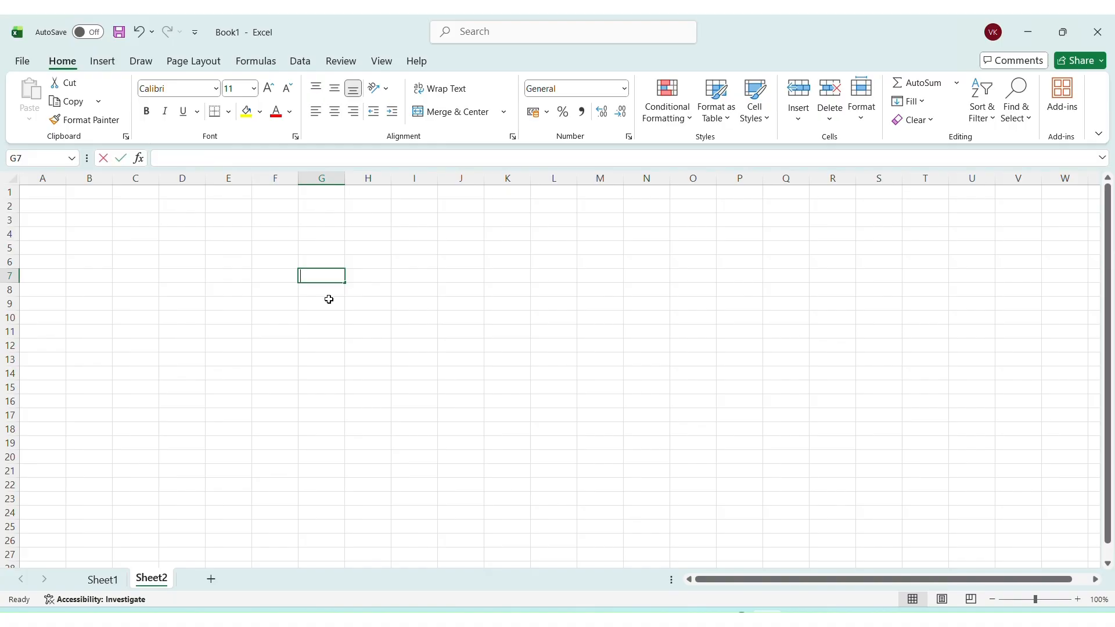
text(1)
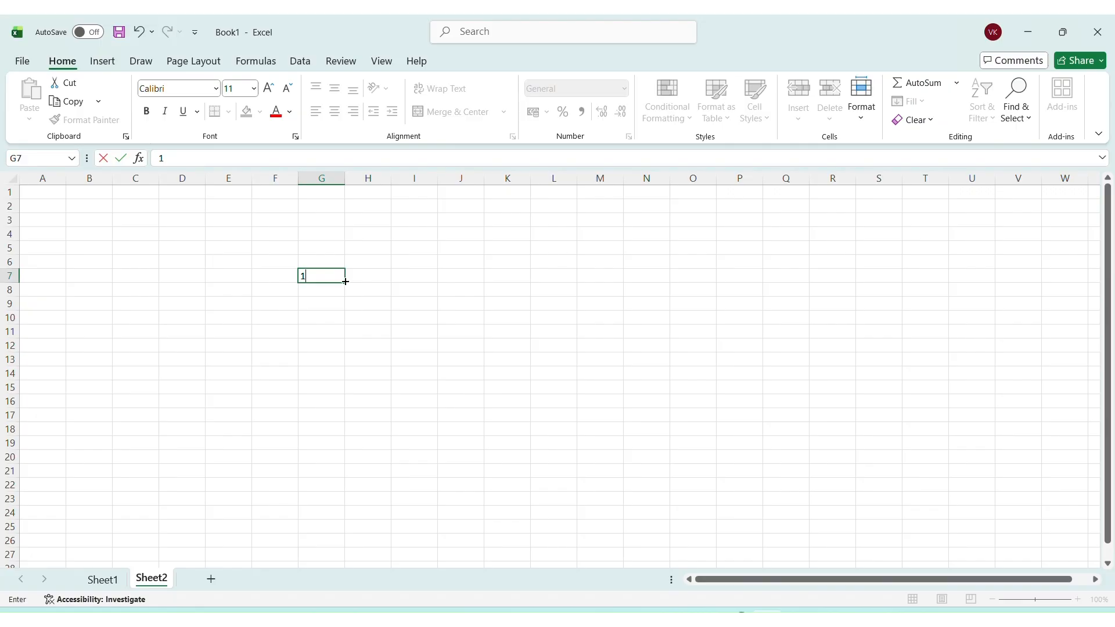
key(F2)
drag(345, 283, 351, 409)
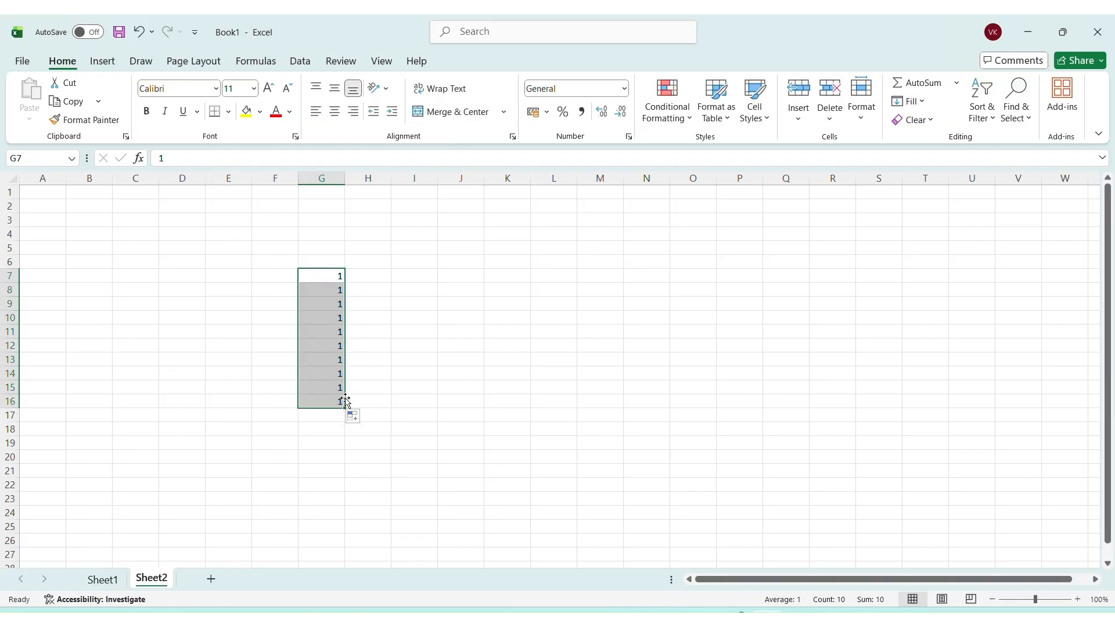
click(388, 372)
click(338, 278)
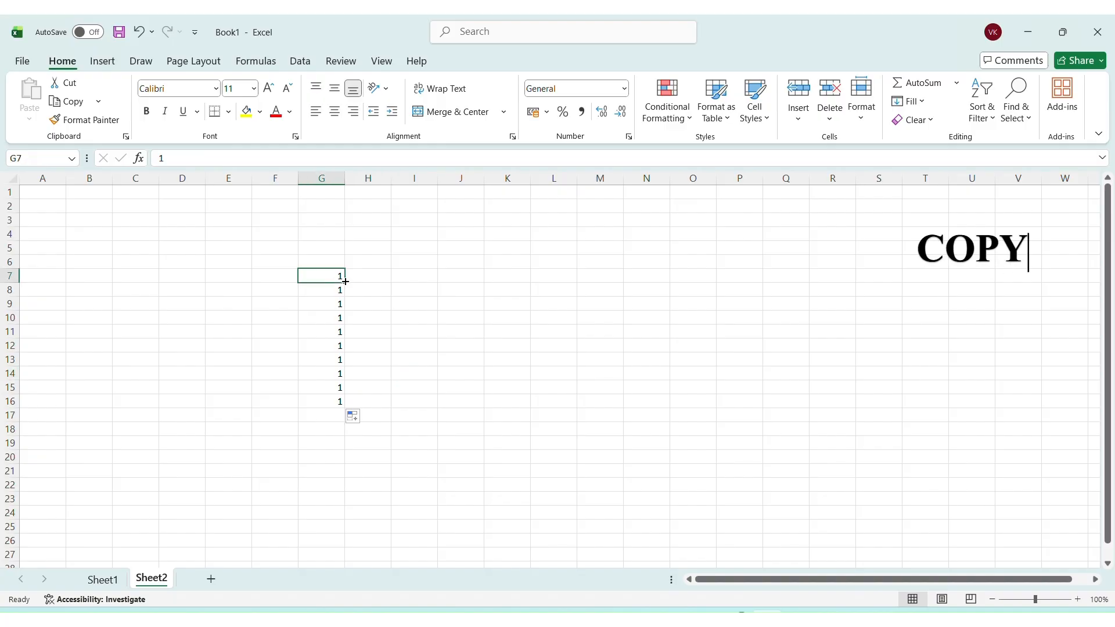
Step: Enter 2 in cell H7 and copy it down to H16
click(371, 278)
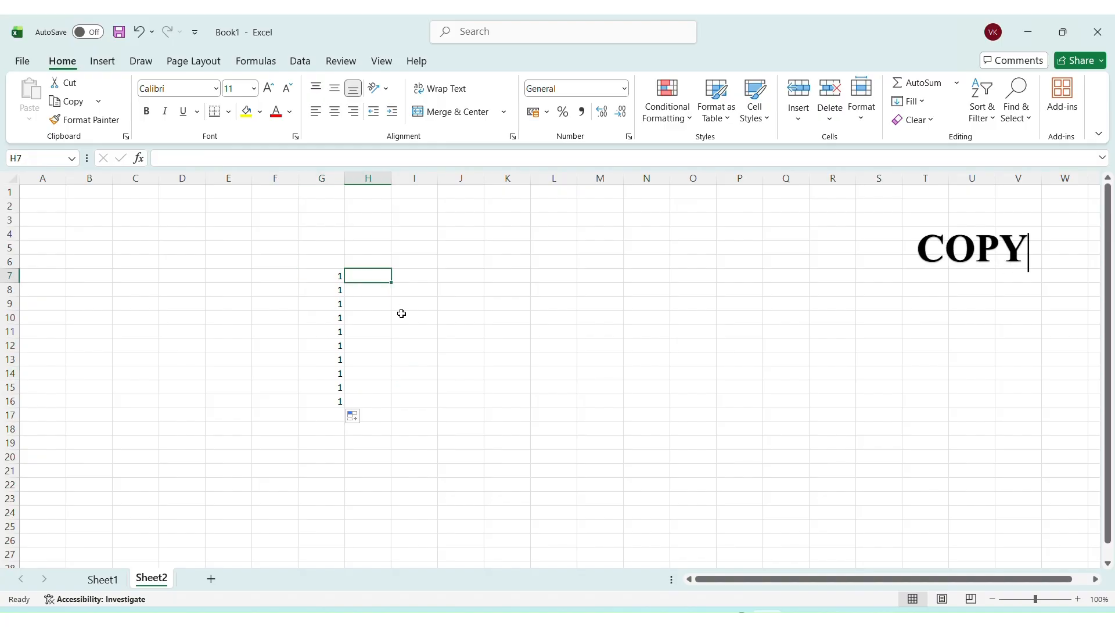
text(2)
click(412, 316)
click(375, 275)
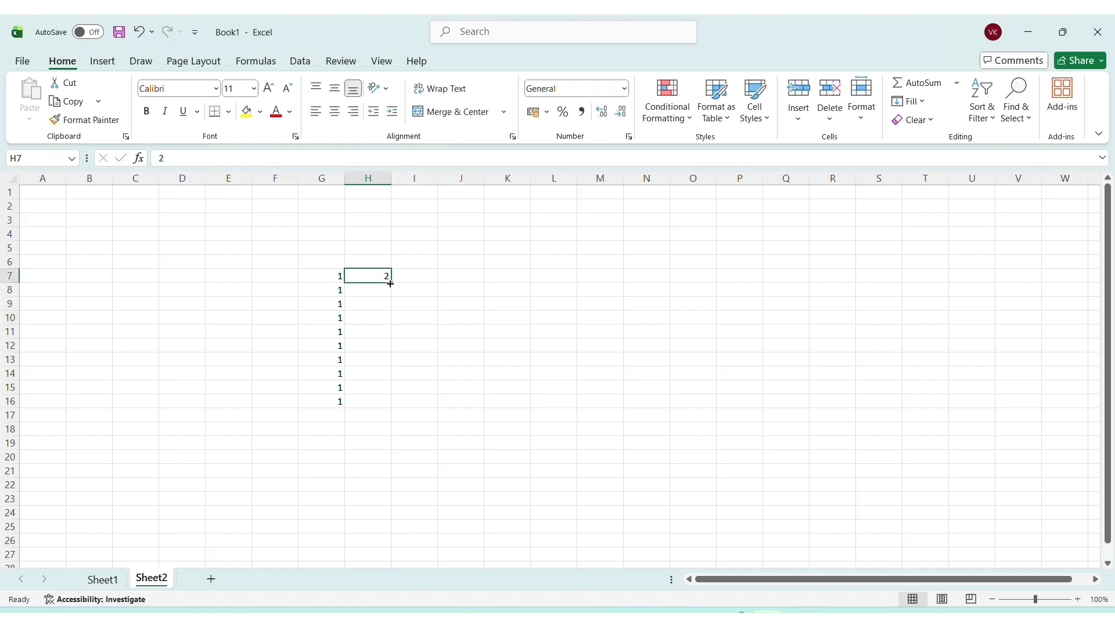
drag(392, 282, 396, 402)
click(437, 340)
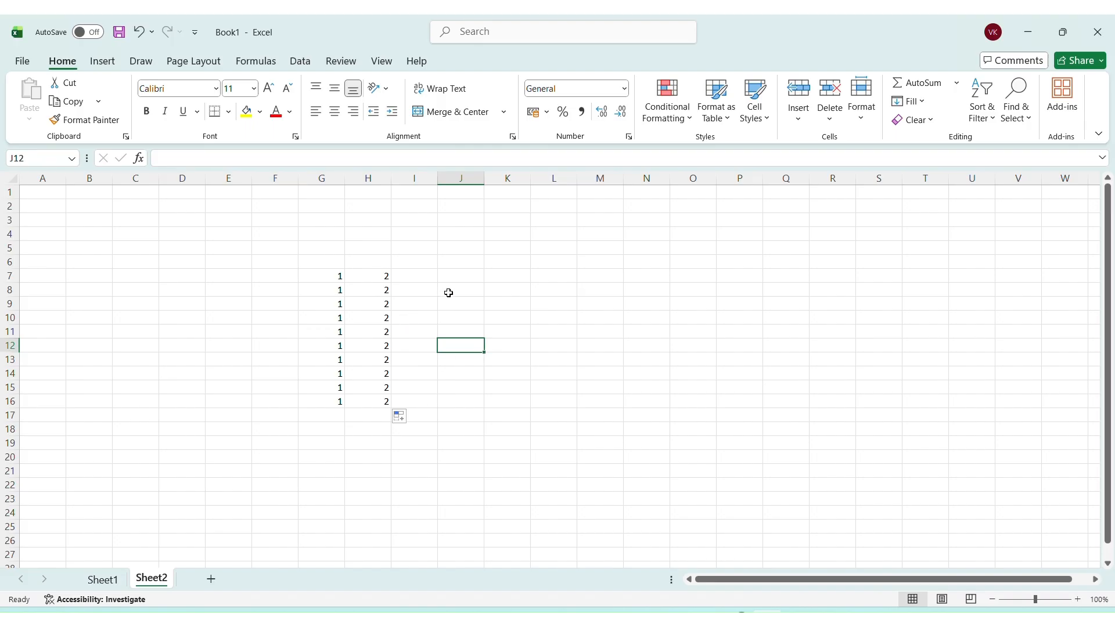
Step: Enter the numbers 1, 2, 3 and 4 one below another in cells J7 to J10
click(452, 275)
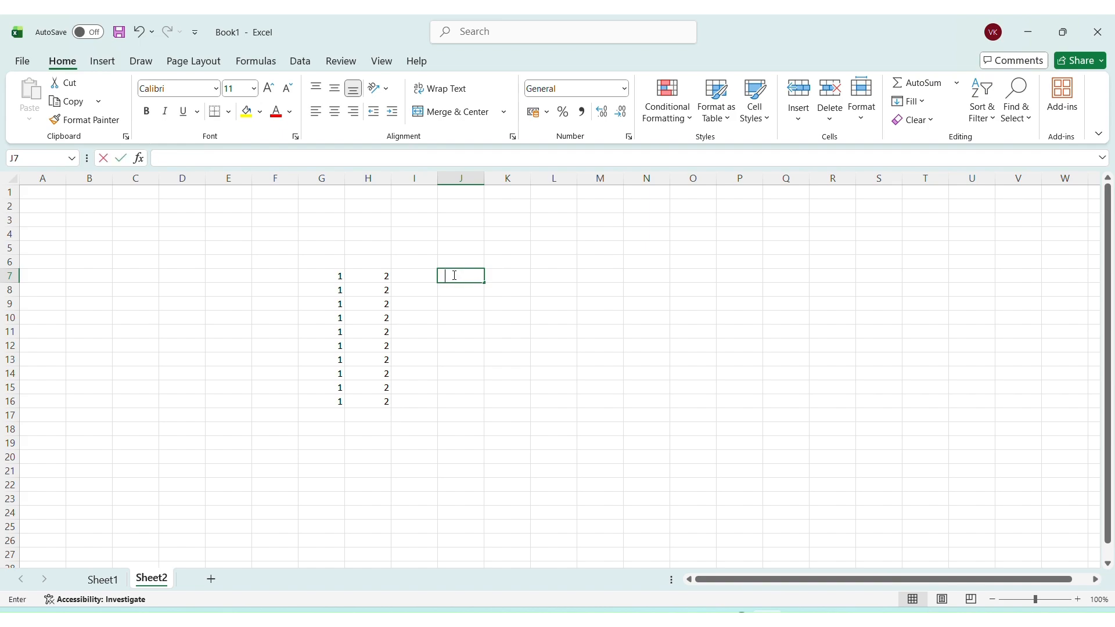
text(1)
click(499, 289)
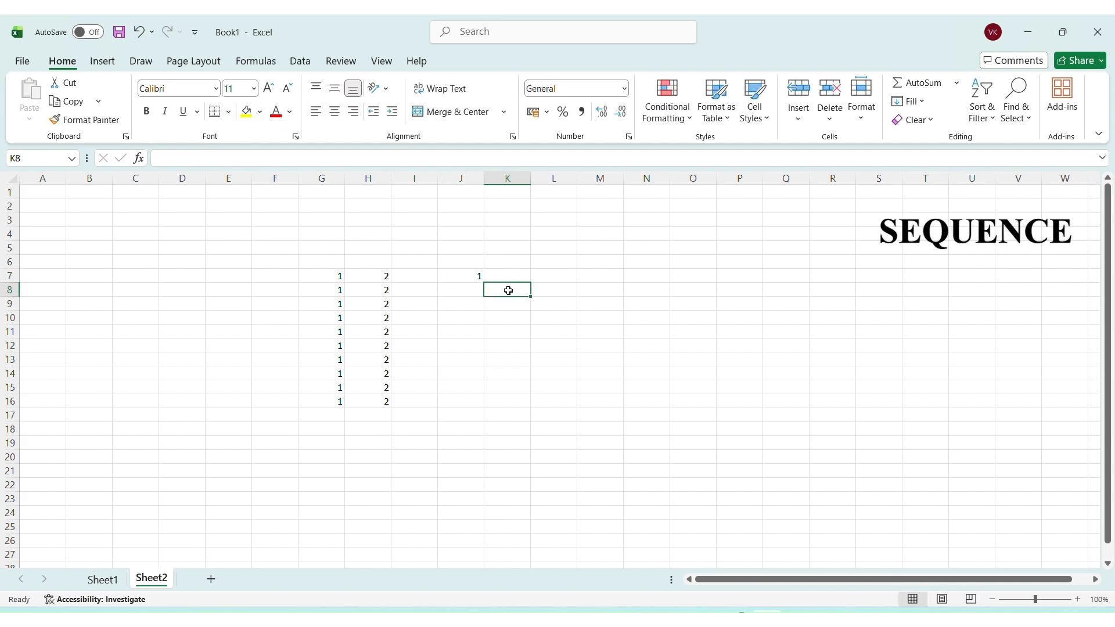
click(462, 293)
text(2)
click(475, 303)
text(3)
click(470, 320)
text(4)
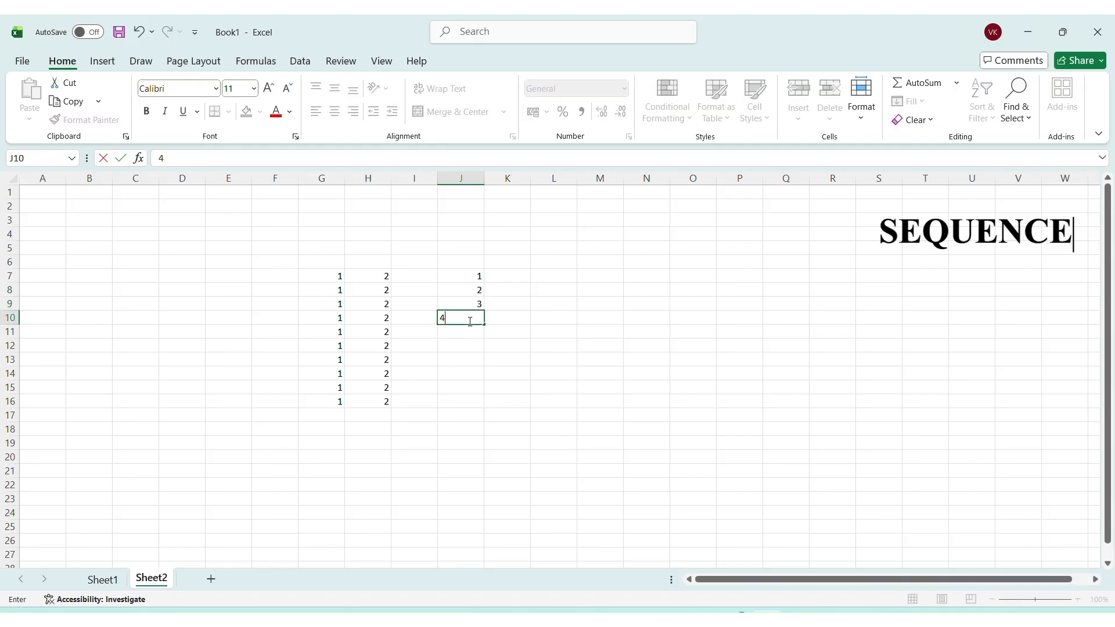
Step: Delete the number in cell J10
click(468, 280)
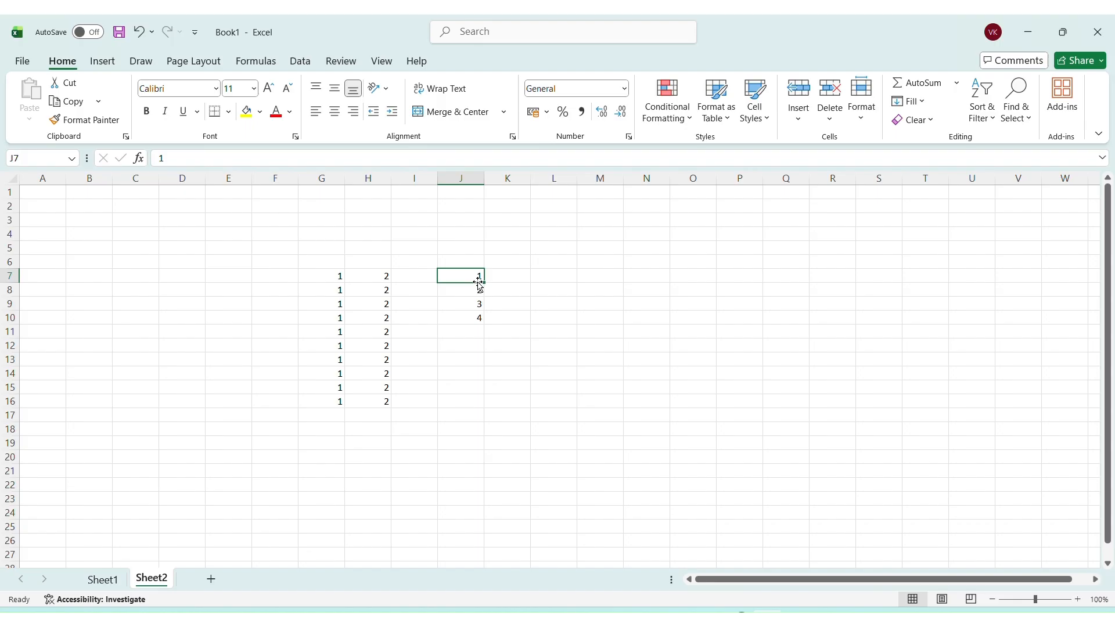
click(466, 318)
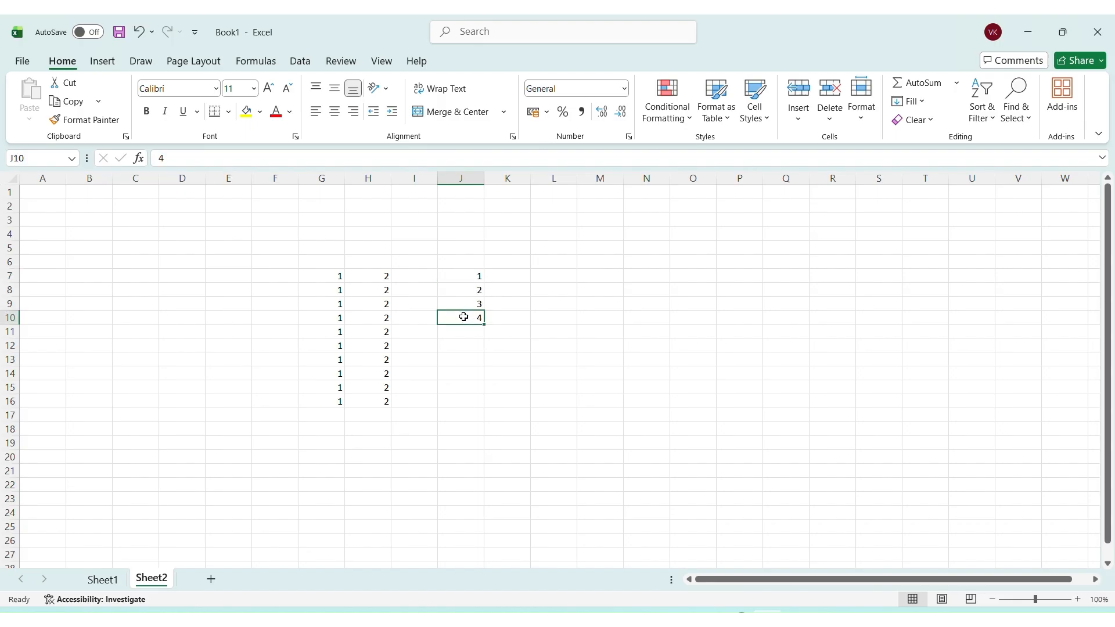
key(BackSpace)
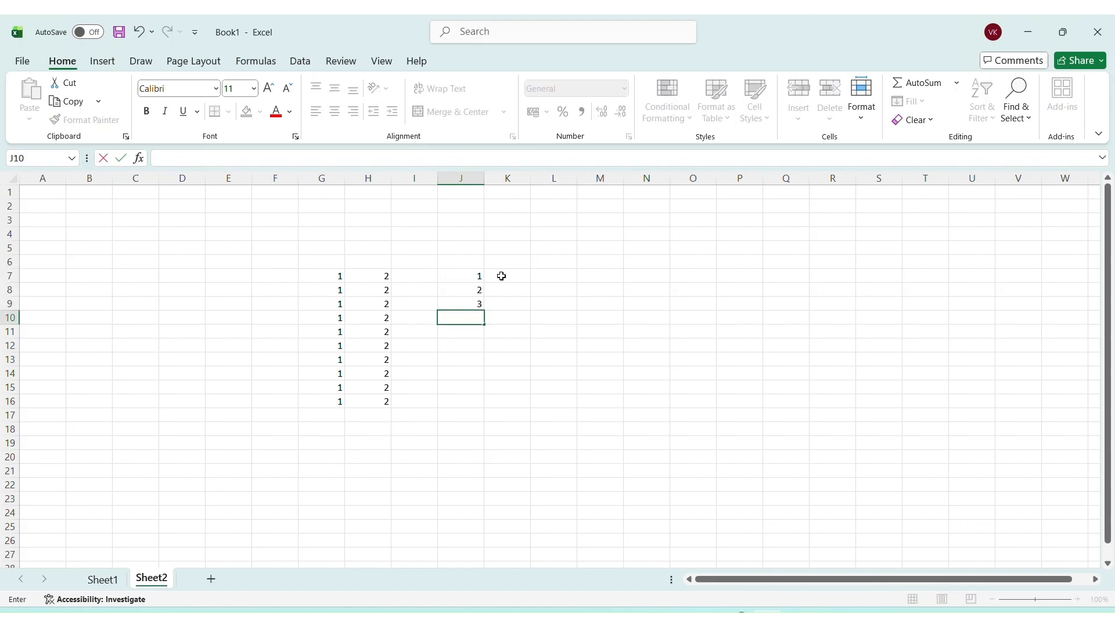
Step: Enter 1 in cell K7, fill it down to K16, and turn the copied cells into a sequence with Fill Series
click(497, 277)
text(1)
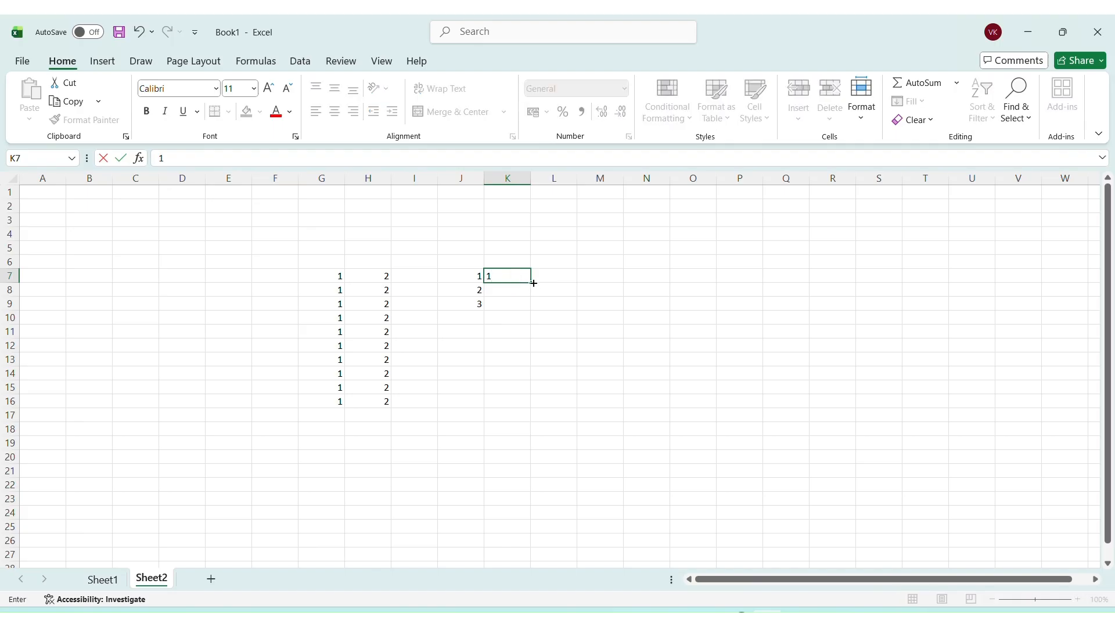
drag(531, 283, 544, 413)
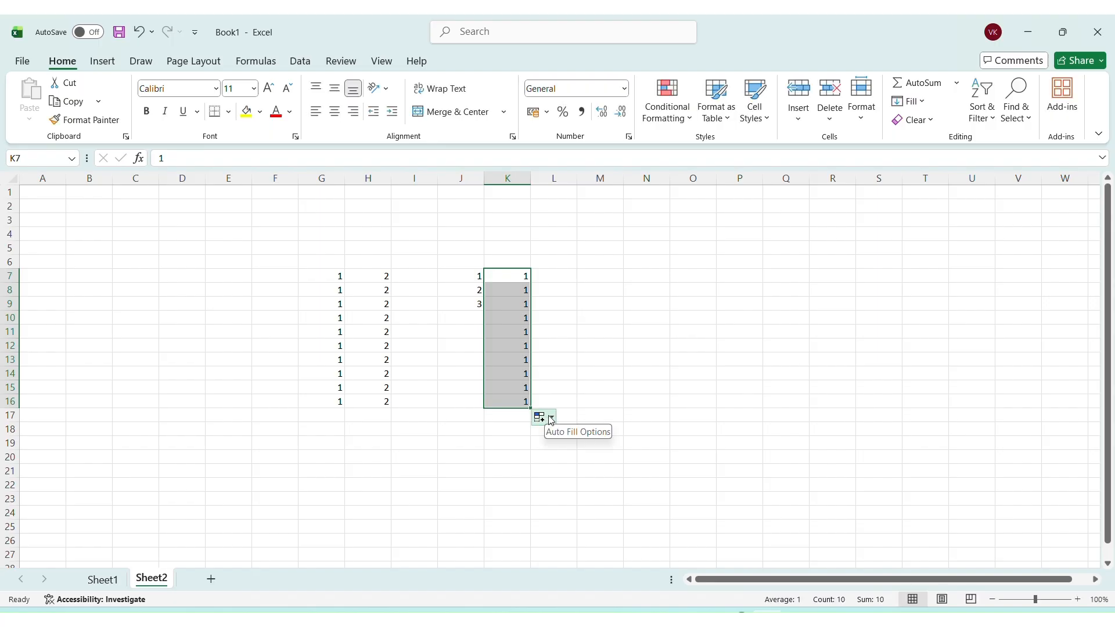
click(550, 419)
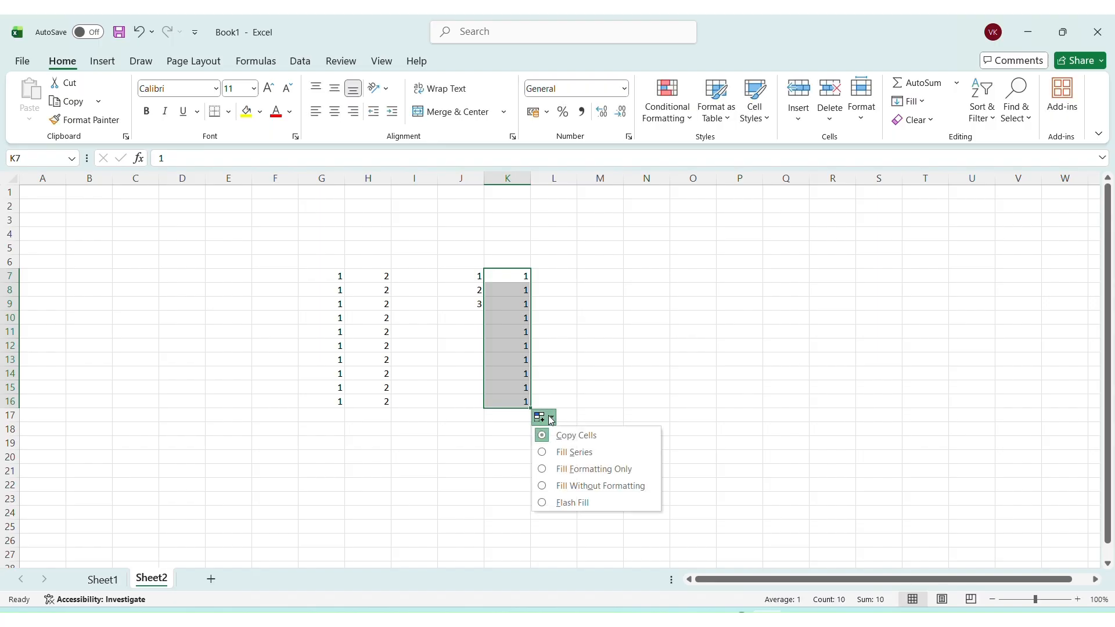
click(569, 452)
click(582, 321)
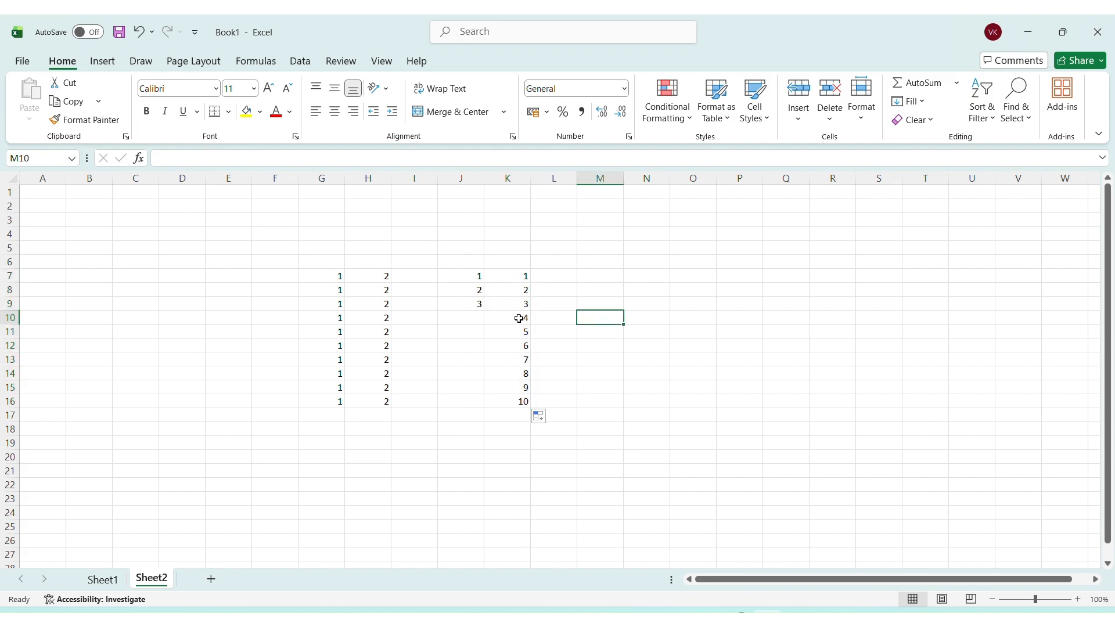
Step: Extend the number sequence in column K from K7 down to K33
click(545, 421)
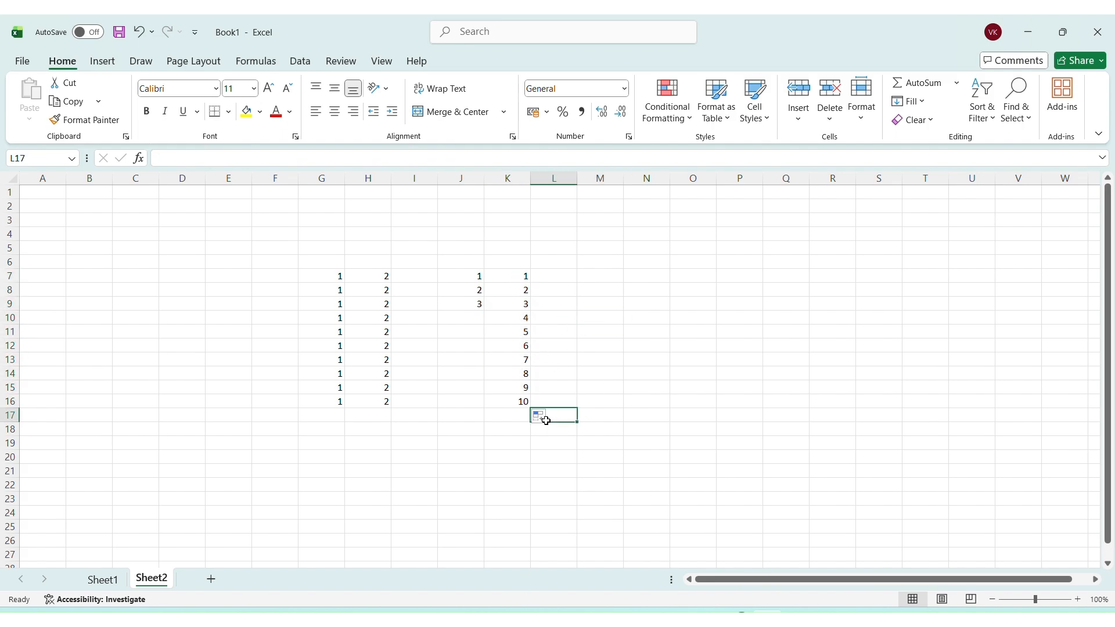
click(520, 280)
drag(530, 282, 542, 525)
click(548, 561)
click(544, 557)
click(574, 489)
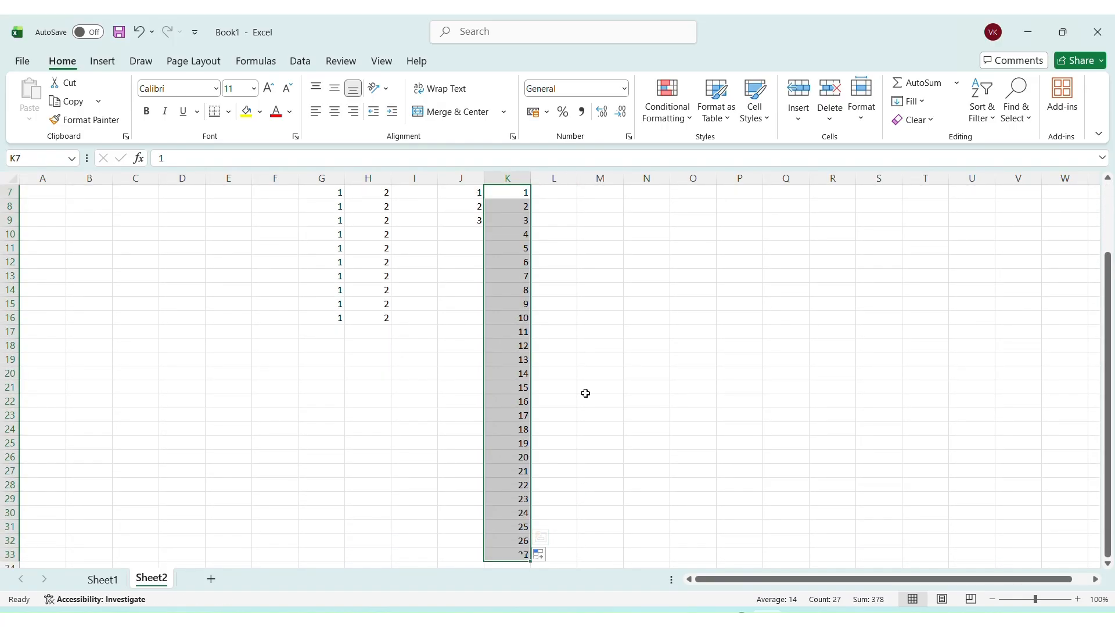
Step: Enter the text "hello world" in cell M7
scroll(586, 418, up, 2)
click(587, 306)
click(595, 276)
text(hello)
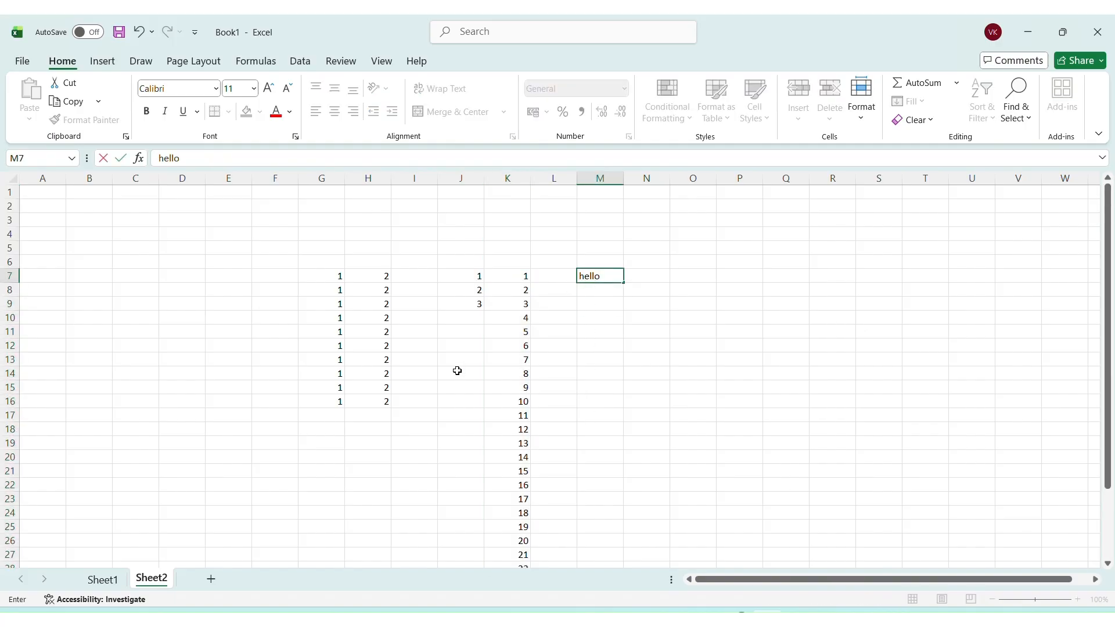
text( world)
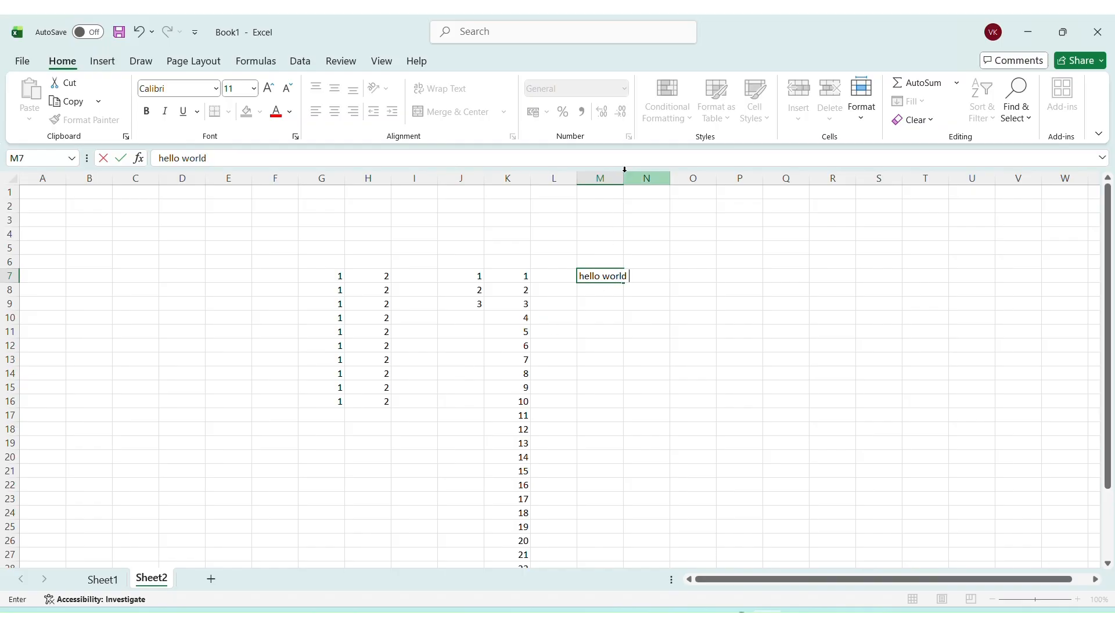
drag(622, 181, 627, 184)
click(730, 295)
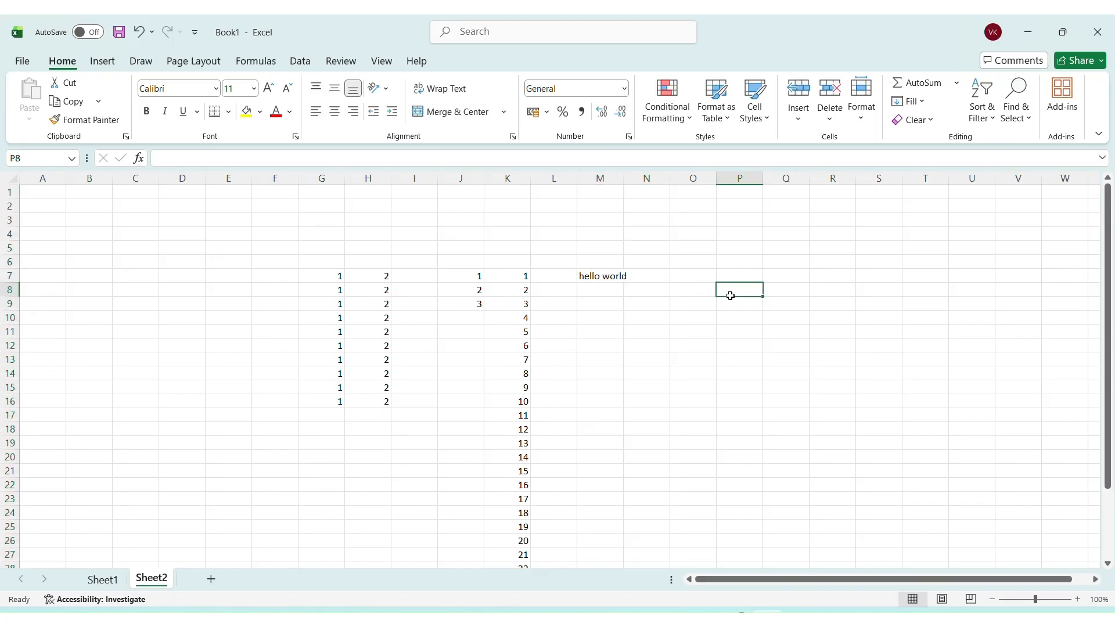
Step: Widen column M to fit "hello world" and copy the text from M7 down to M21
click(620, 276)
drag(622, 180, 638, 180)
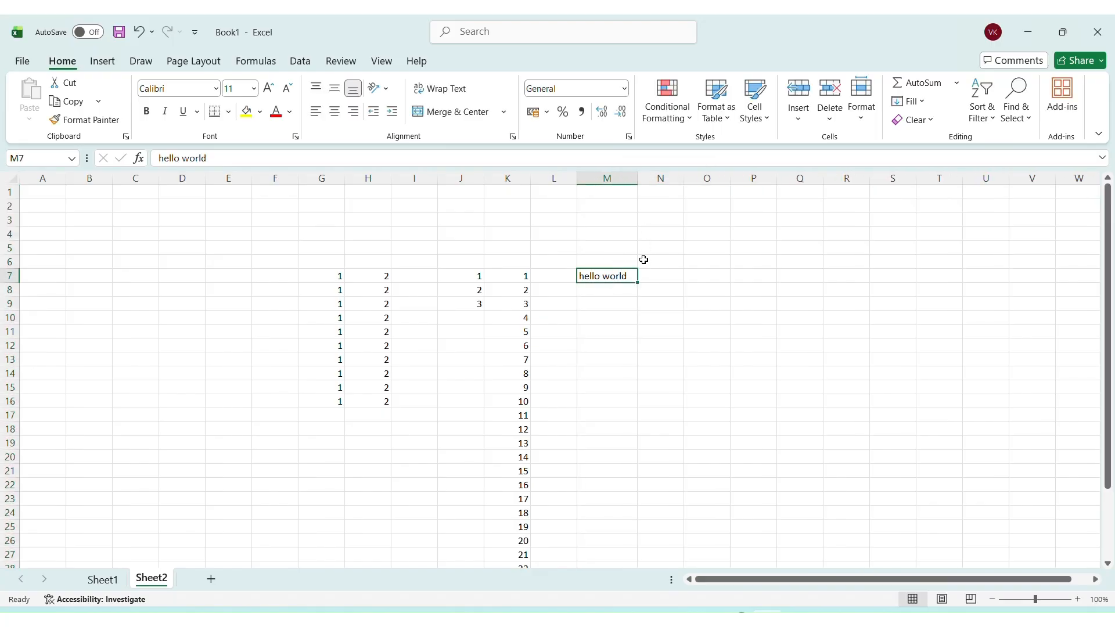
drag(637, 284, 647, 474)
click(723, 344)
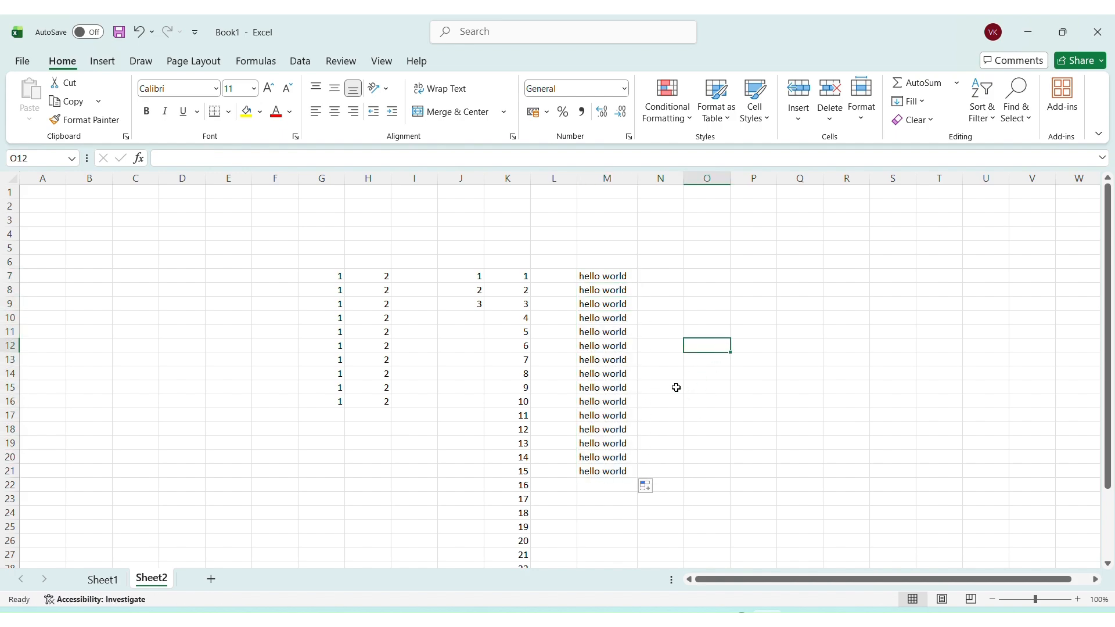
Step: Enter "text1" in cell N7 and fill it down to N21 as a numbered series
click(656, 274)
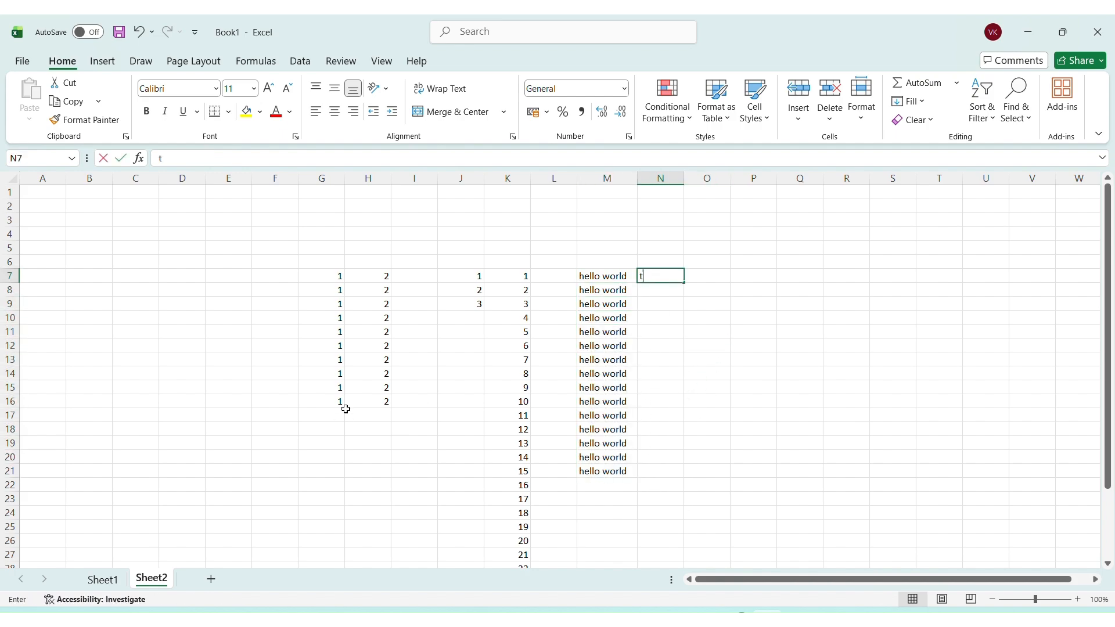
text(text1)
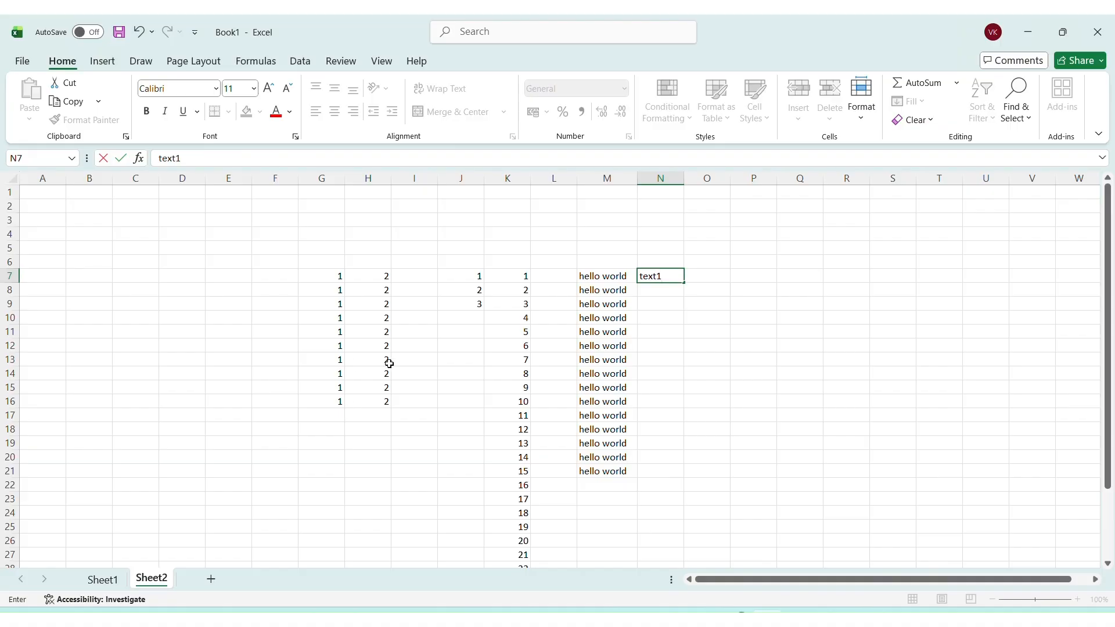
click(684, 283)
drag(684, 282, 699, 473)
Step: Switch the filled cells in column N to Copy Cells and back to Fill Series
click(692, 486)
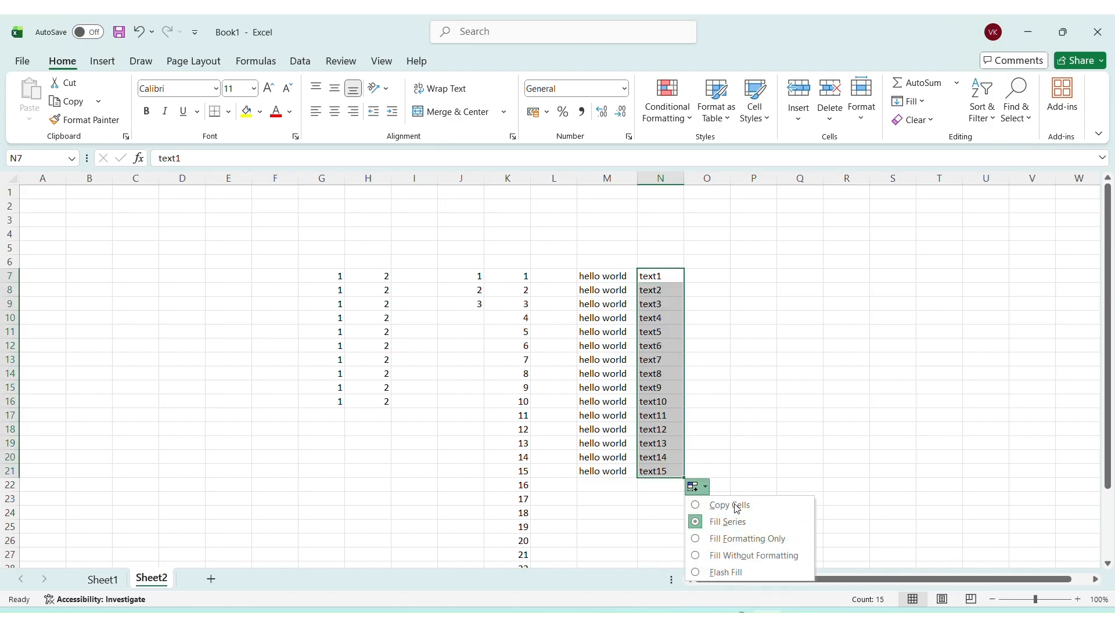
click(732, 505)
click(697, 487)
click(718, 521)
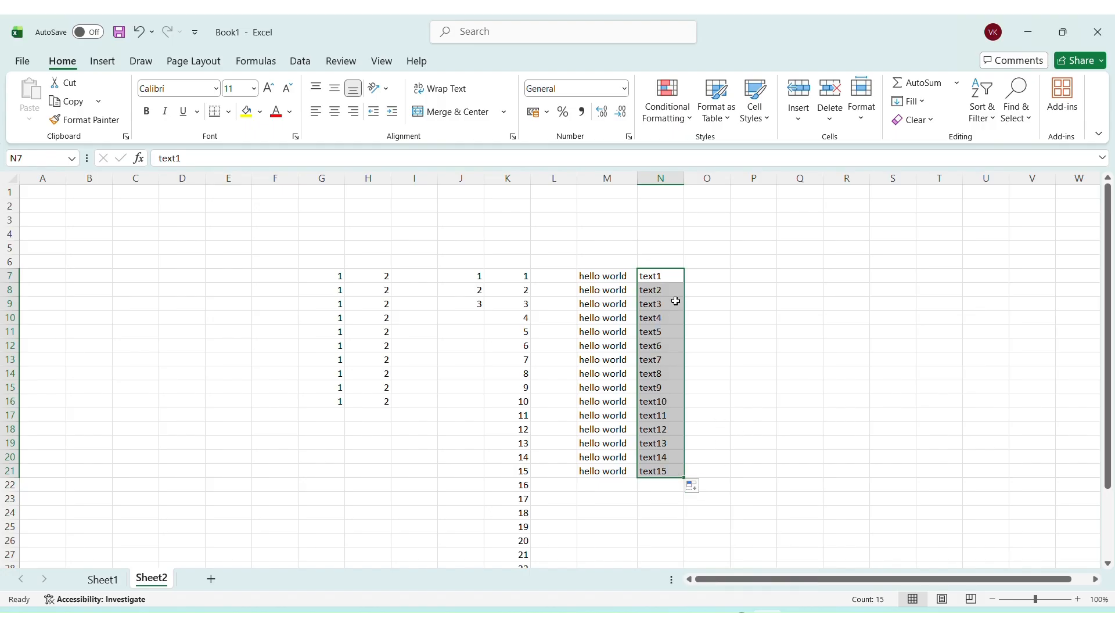
click(759, 402)
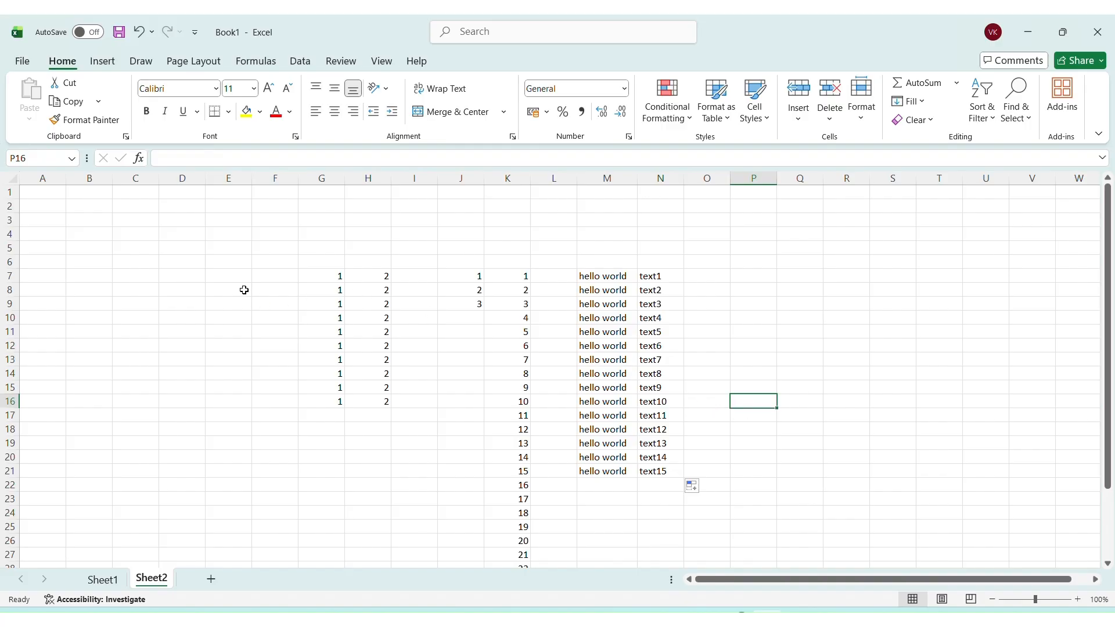
Step: Enter 1 in cell E7 and 2 in cell E8
click(230, 276)
text(1)
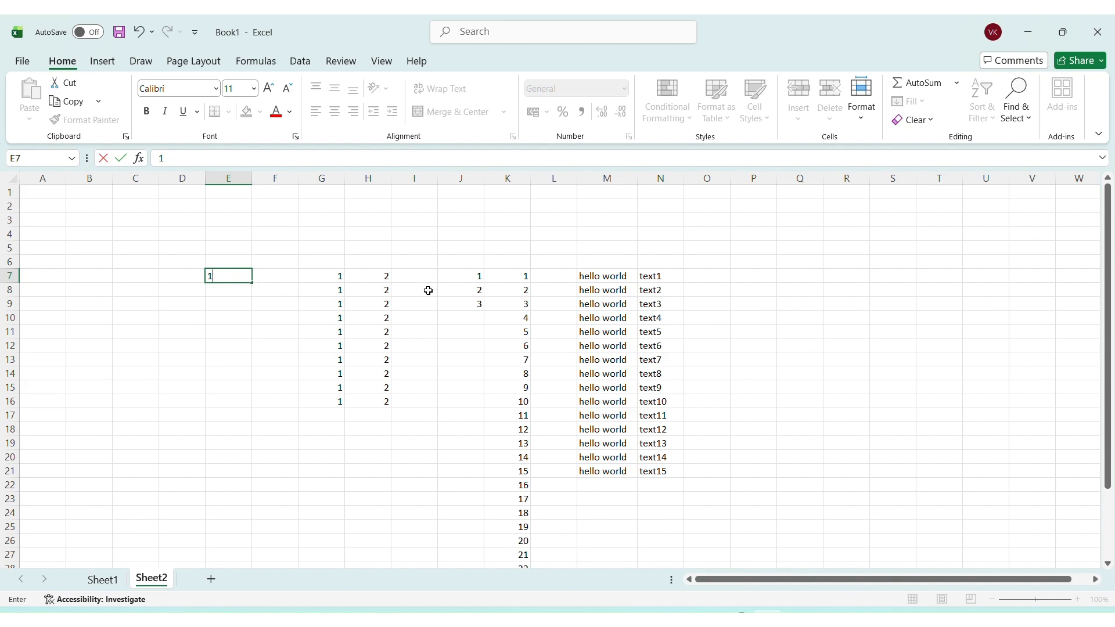
key(ctrl+Return)
click(248, 290)
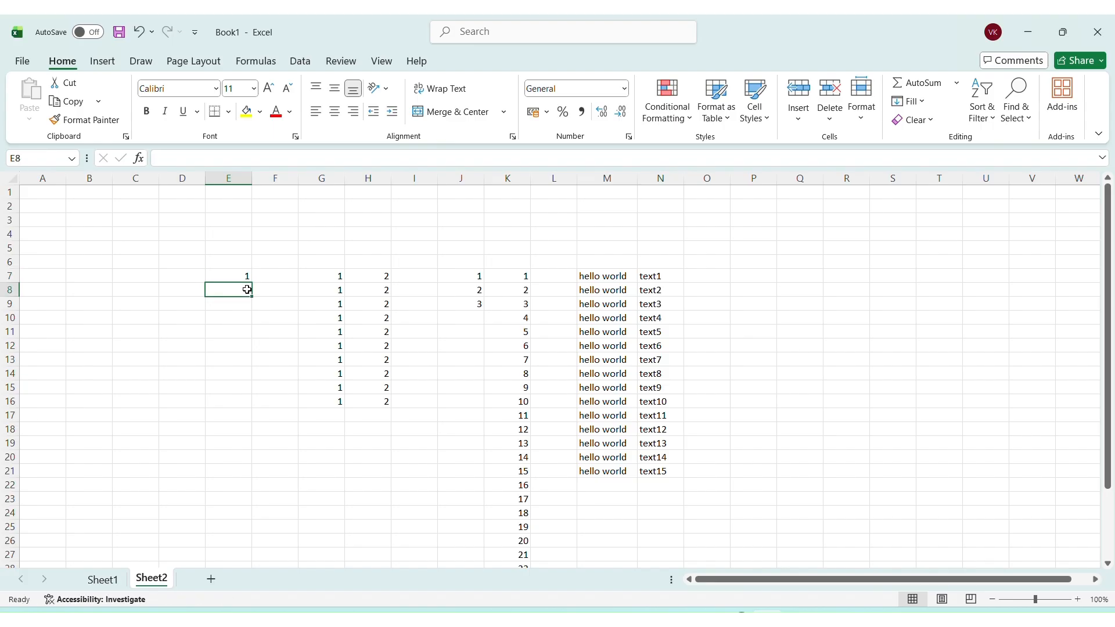
text(2)
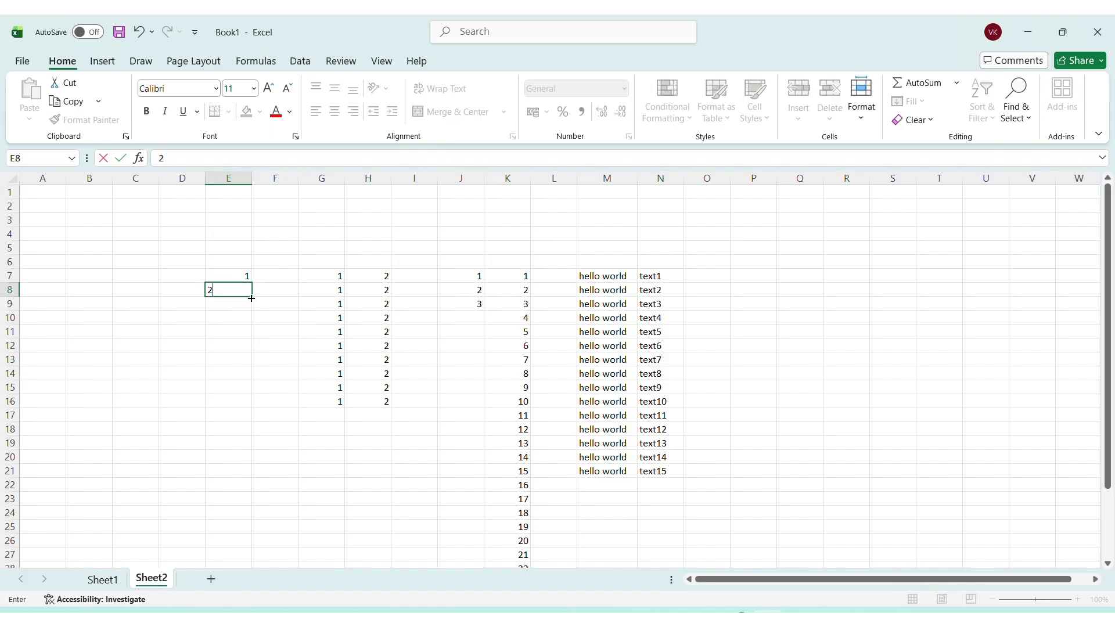
key(ctrl+Return)
click(309, 280)
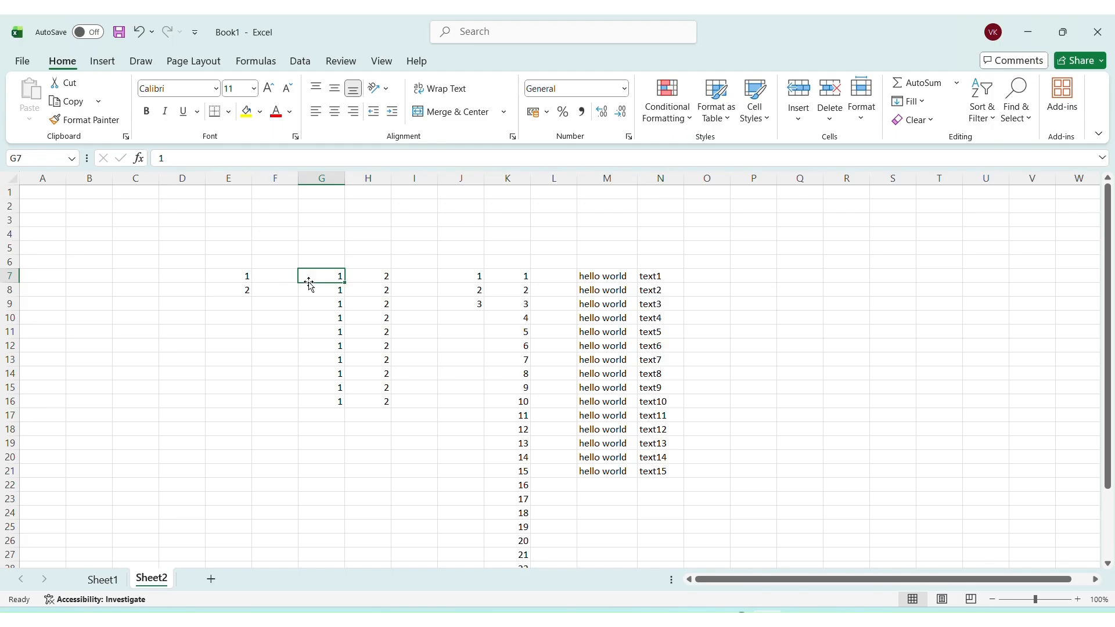
Step: Enter the date 01-01-2025 in cell O9 and widen column O to fit it
click(710, 303)
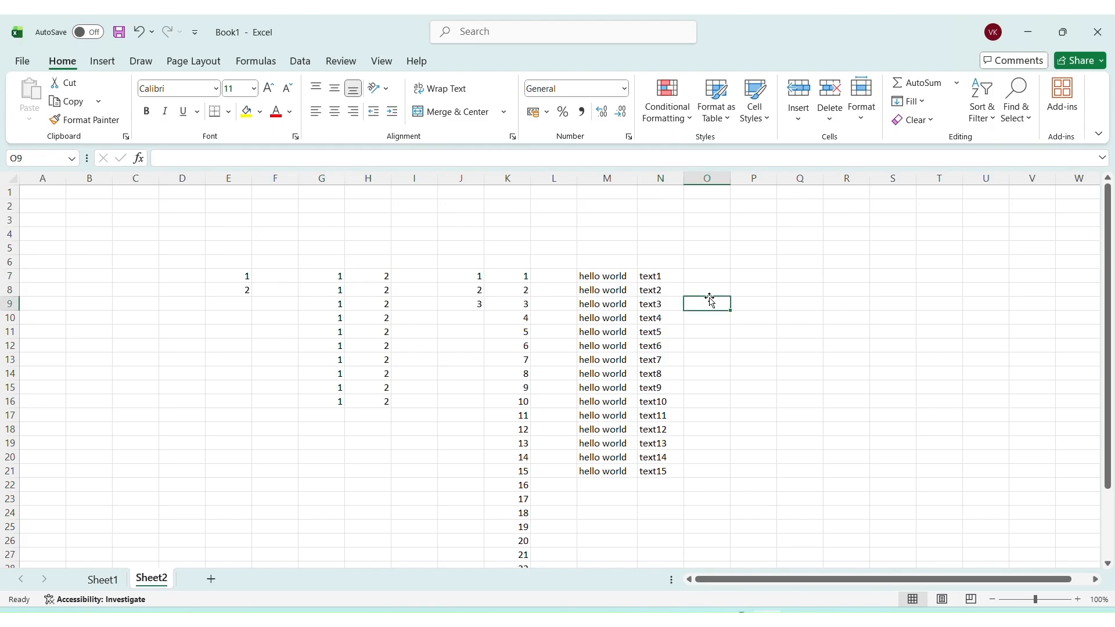
text(01)
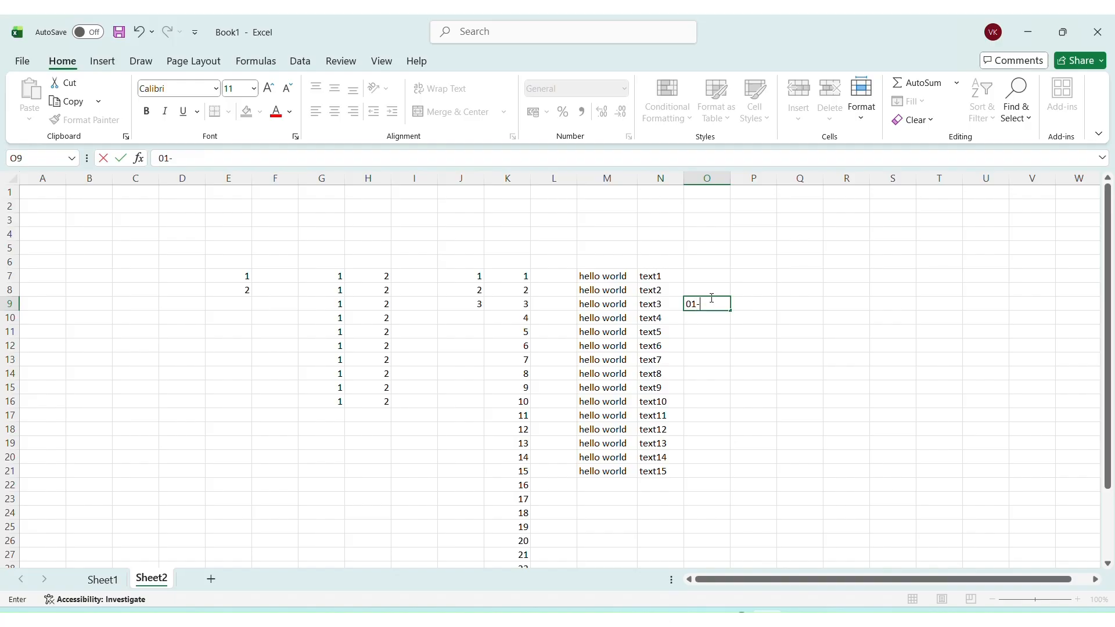
text(-01-2025)
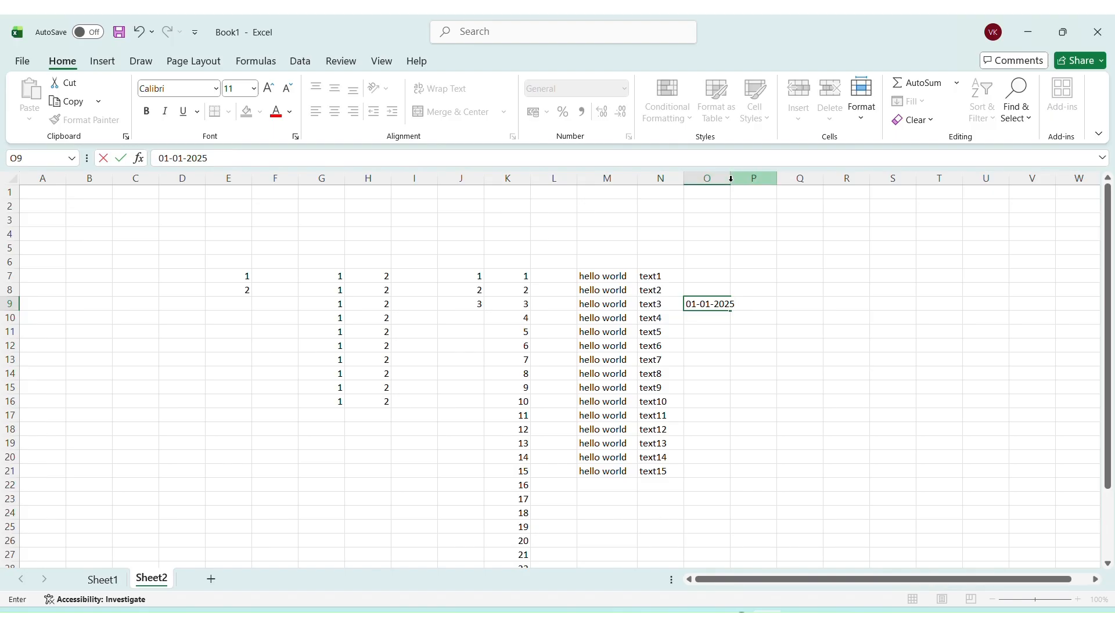
click(728, 331)
drag(732, 178, 748, 178)
Step: Fill consecutive dates from cell O9 down to O21
click(726, 304)
double_click(747, 308)
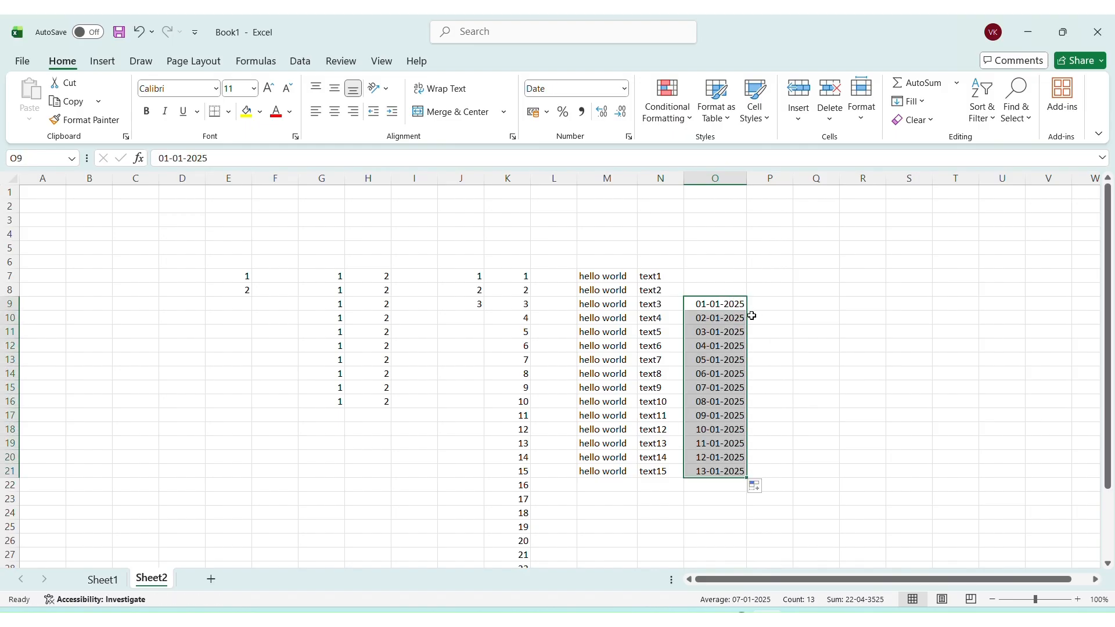
click(804, 360)
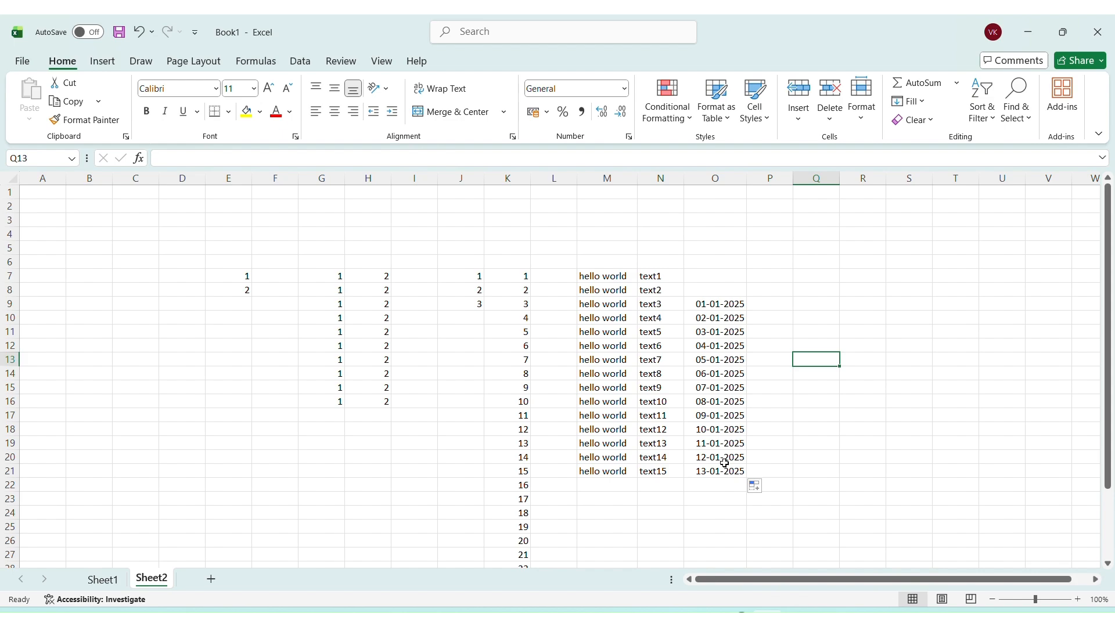
Step: Repeat the date fill in column O, starting again from O9 and ending at O21
click(733, 305)
click(747, 311)
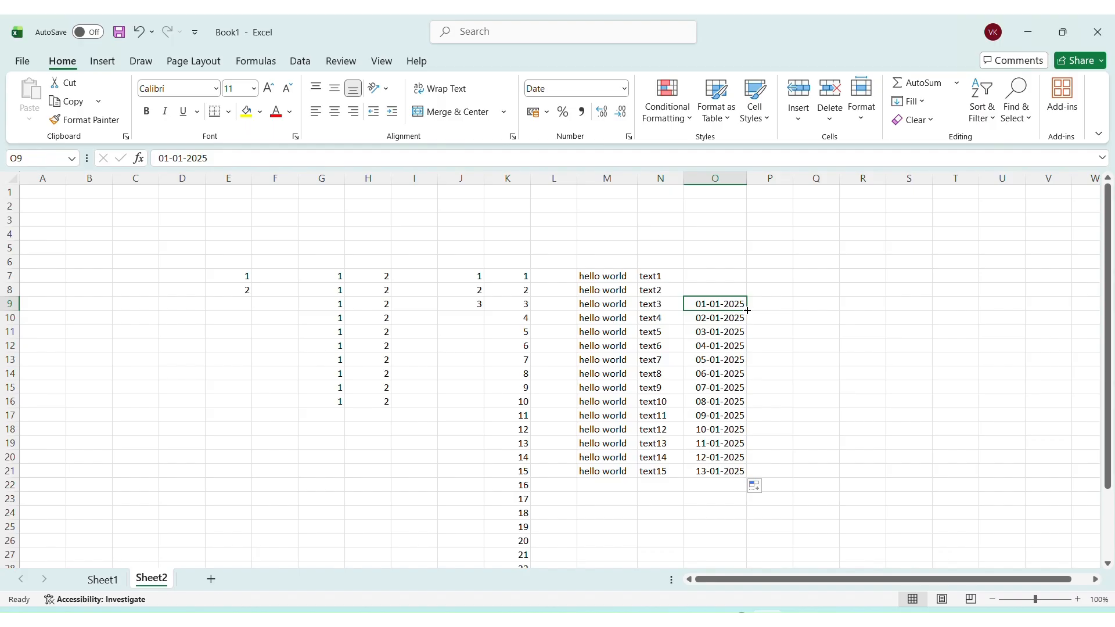
click(754, 488)
click(812, 485)
click(812, 485)
click(733, 303)
drag(747, 308, 747, 480)
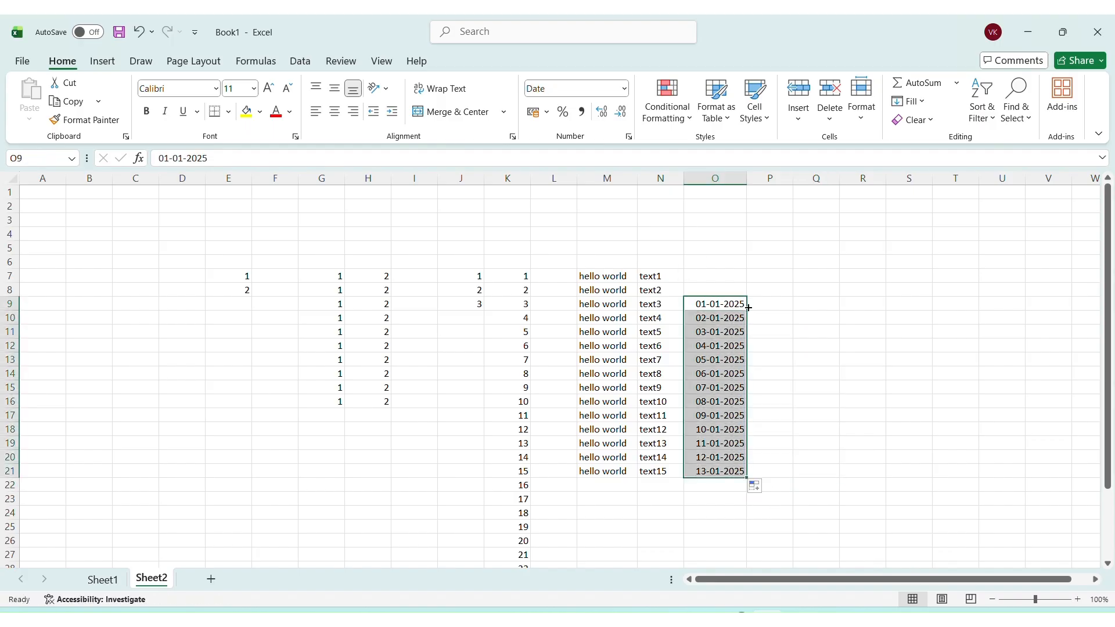
Step: Enter 01.01.2025 with dots as separators in cell P9 and widen column P to fit it
click(770, 304)
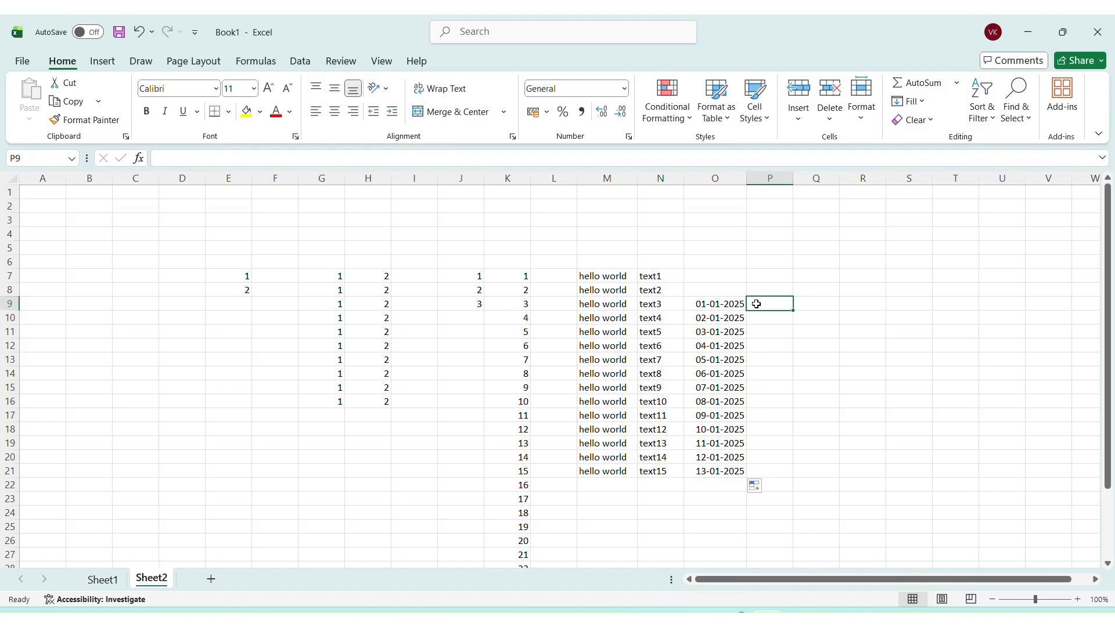
text(01.02.)
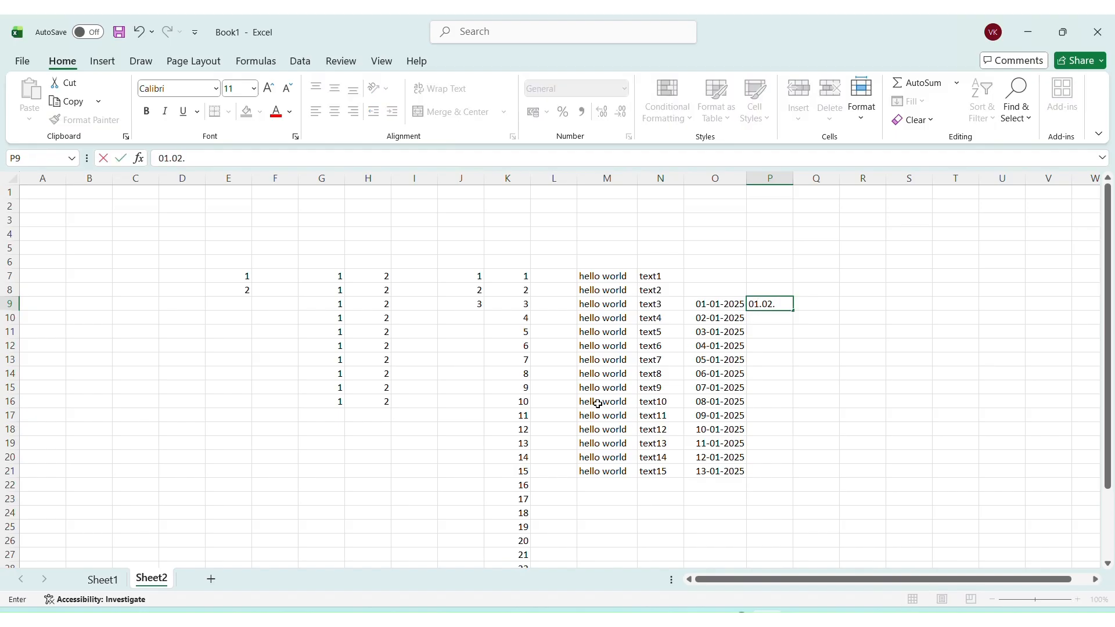
key(BackSpace)
key(BackSpace)
text(01.2025)
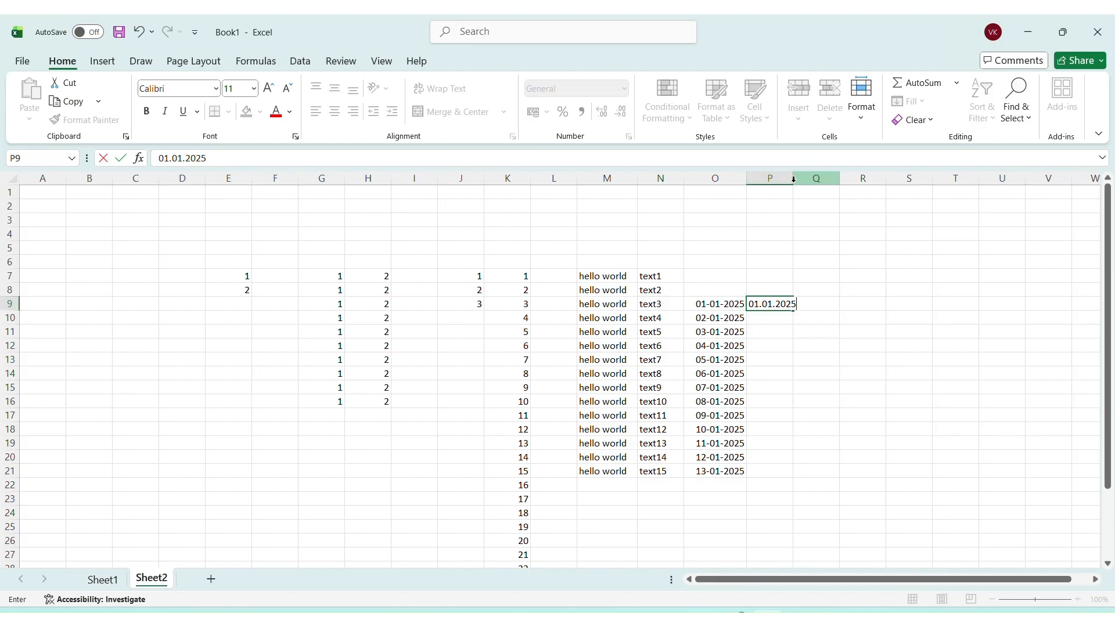
click(795, 321)
drag(791, 181, 805, 182)
Step: Fill the dotted entry from P9 down to P21 and compare the starting cells O9 and P9
click(787, 304)
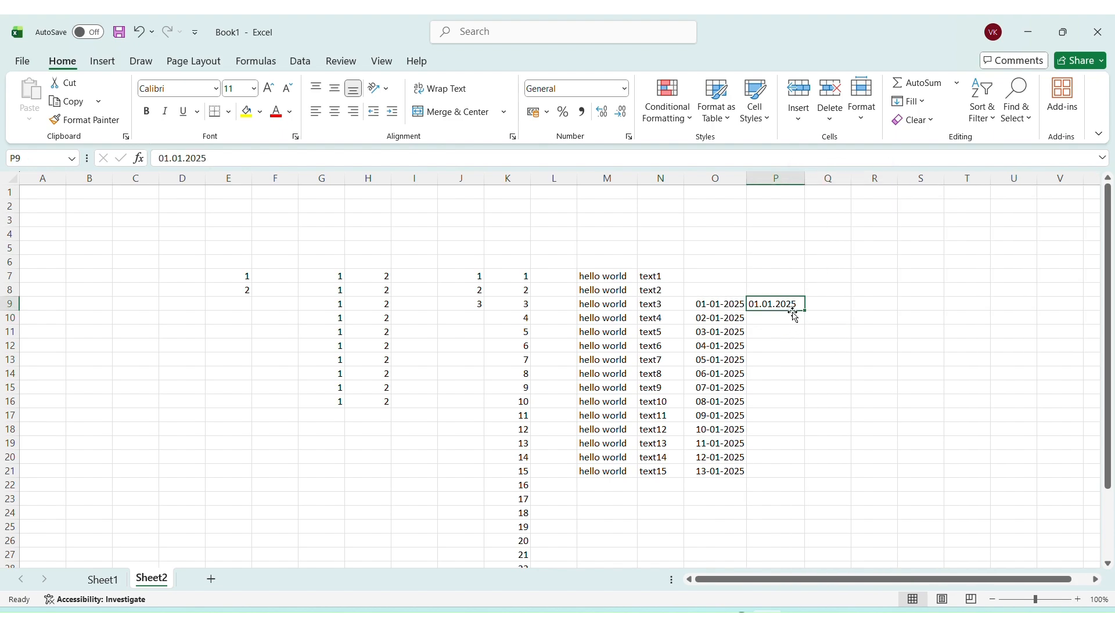
drag(806, 309, 804, 473)
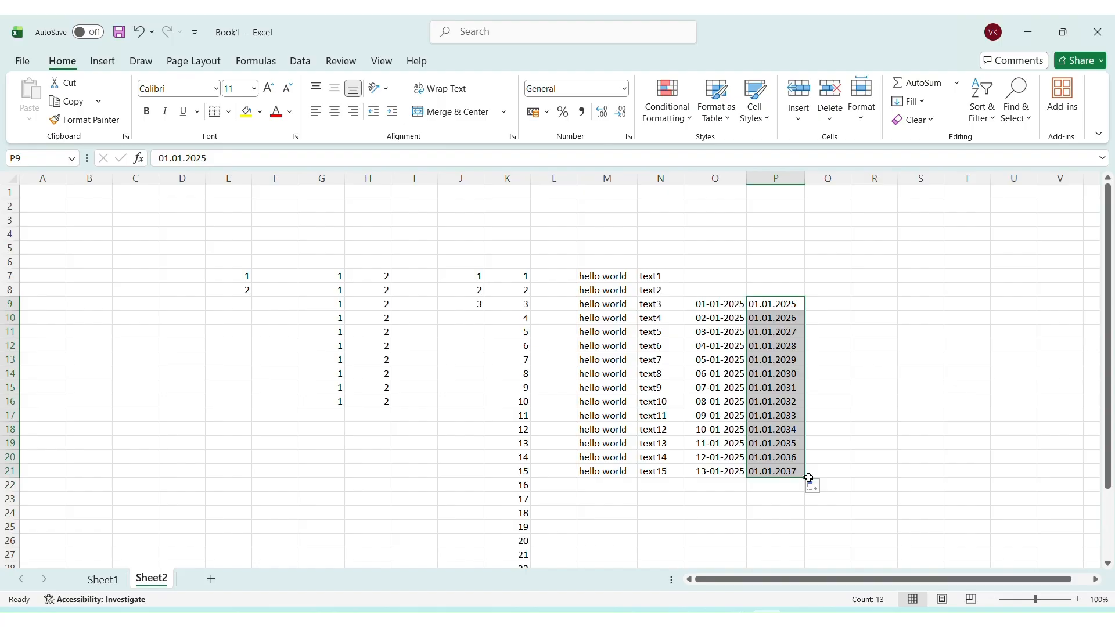
click(845, 413)
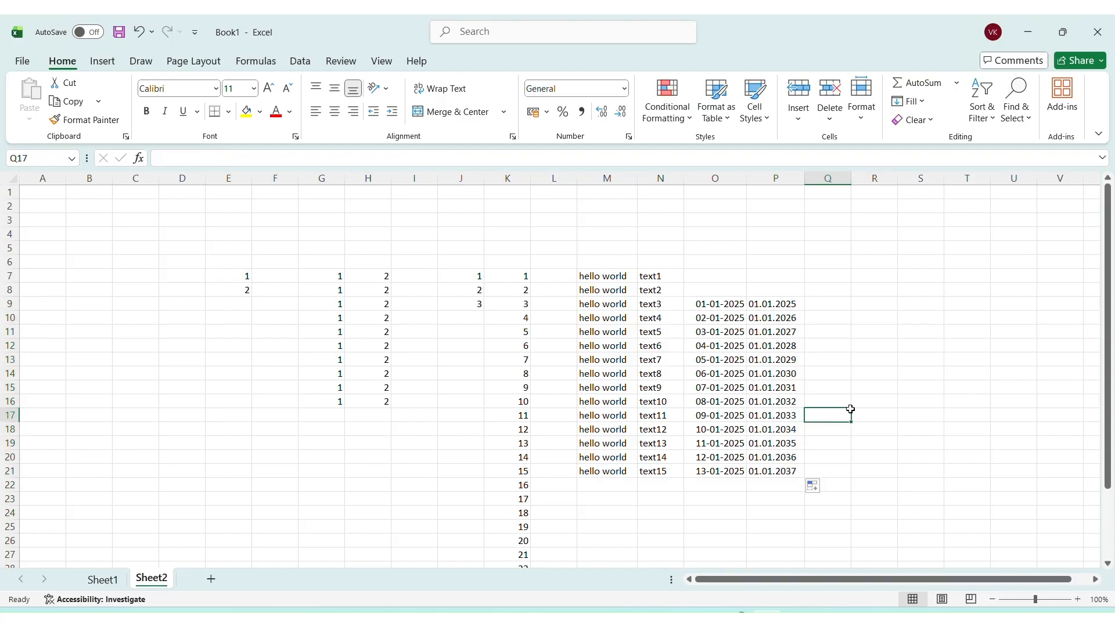
click(714, 308)
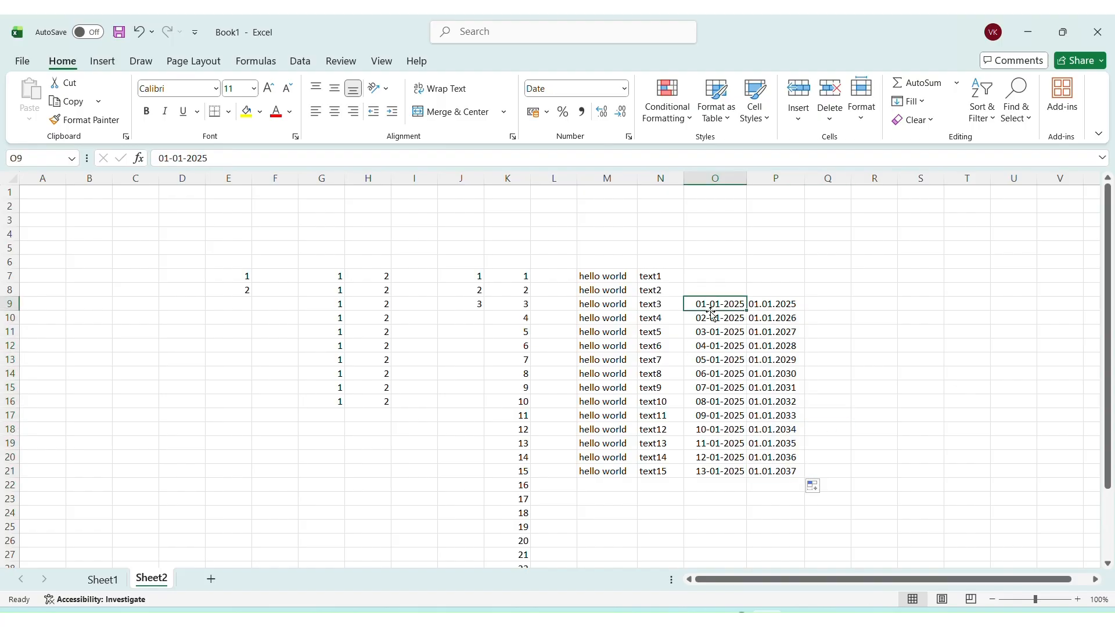
click(772, 308)
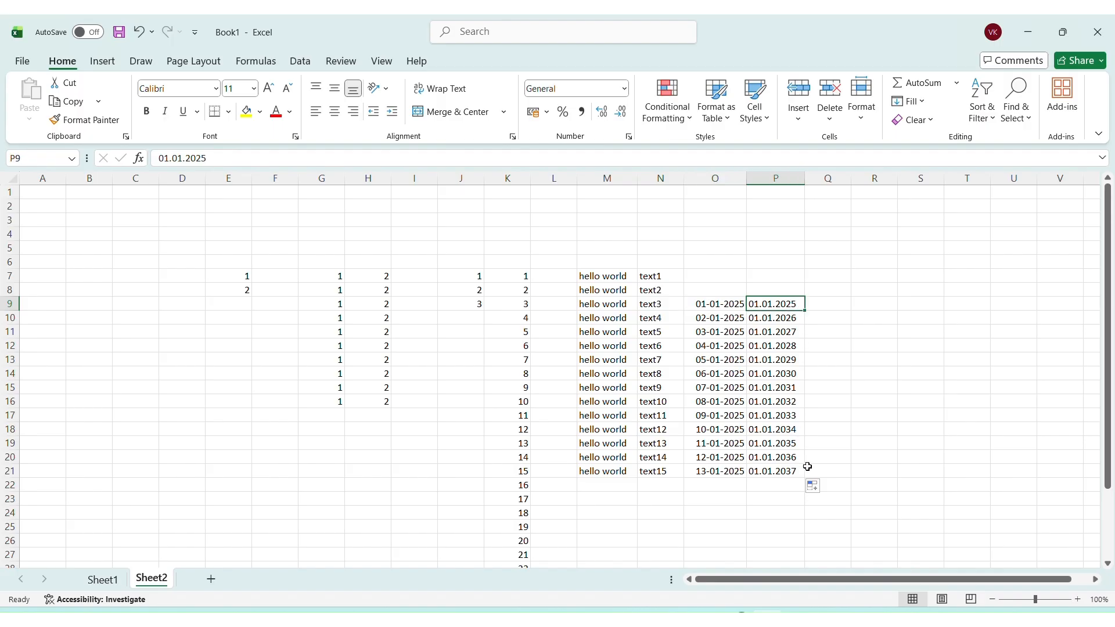
Step: Insert the current date, 05-12-2025, in cell Q14
click(831, 377)
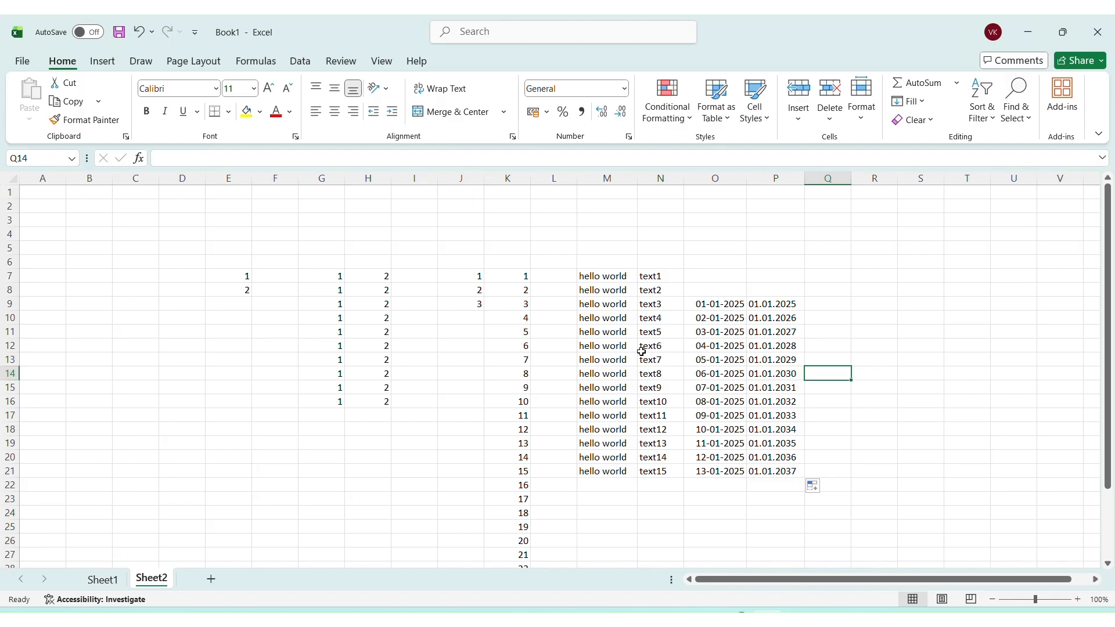
key(F2)
text(05-12-2025)
click(881, 385)
click(846, 375)
key(F2)
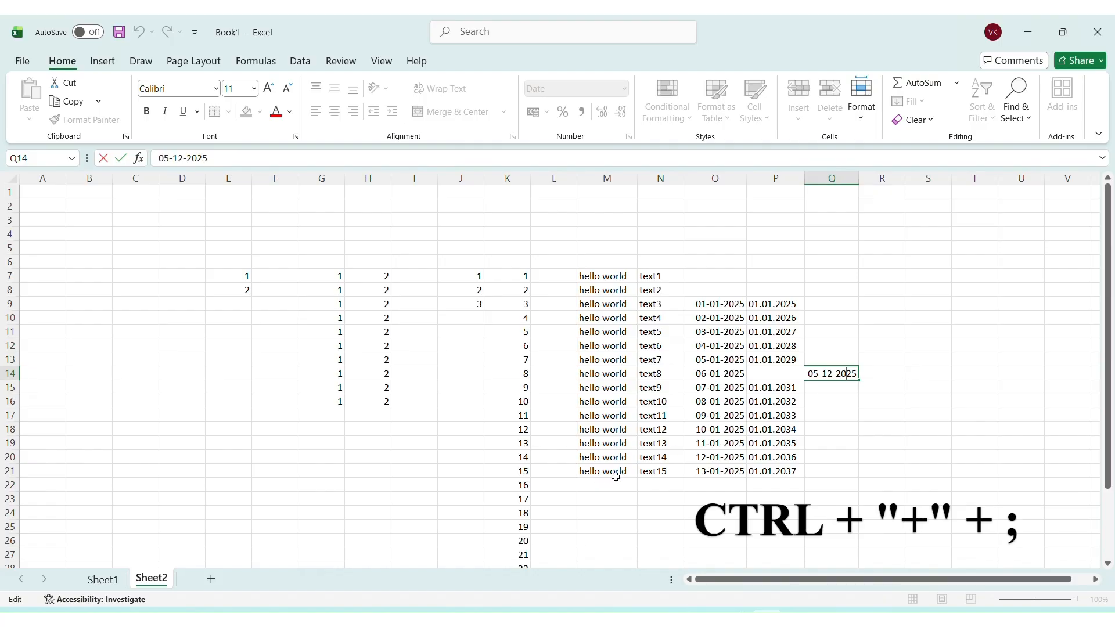
Step: Insert the current date, 05-12-2025, in cell E15 and fill consecutive dates down to E21
click(217, 388)
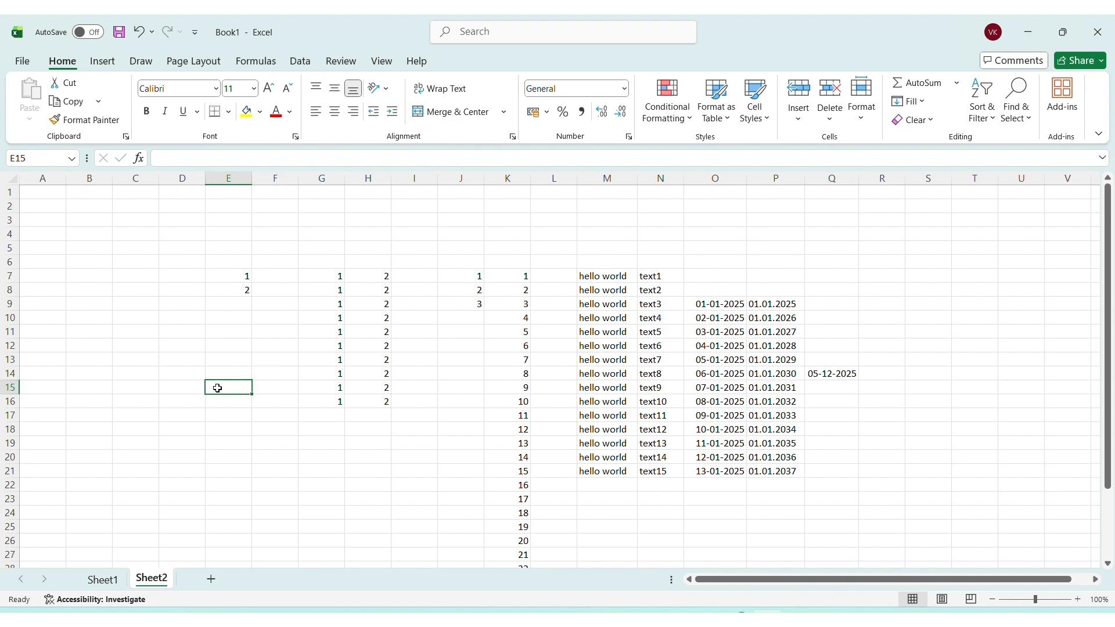
key(ctrl+semicolon)
click(297, 403)
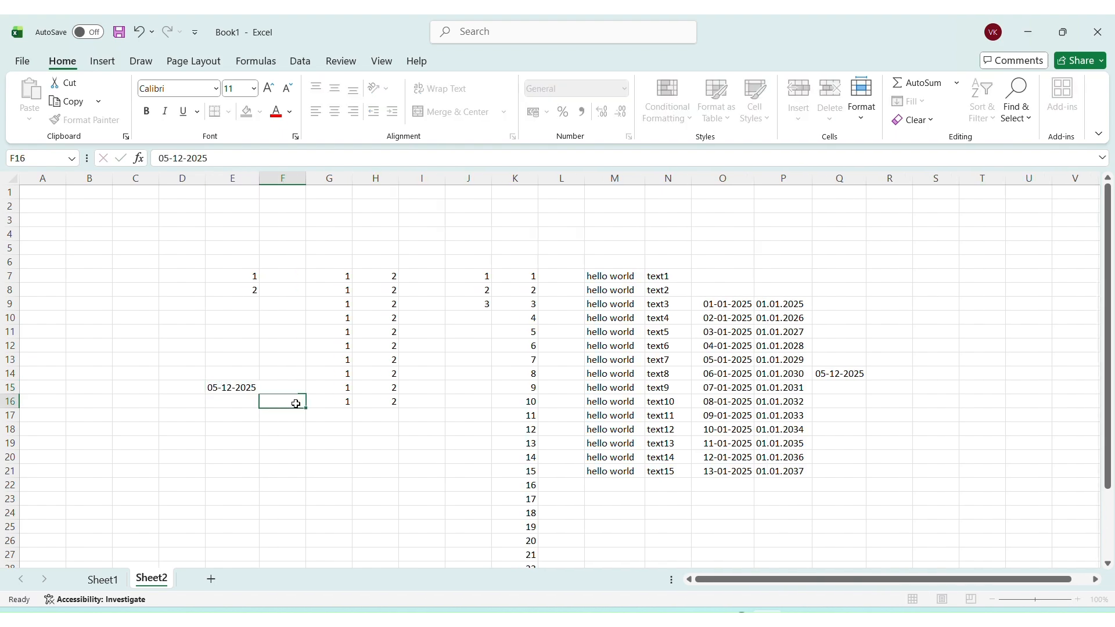
click(244, 393)
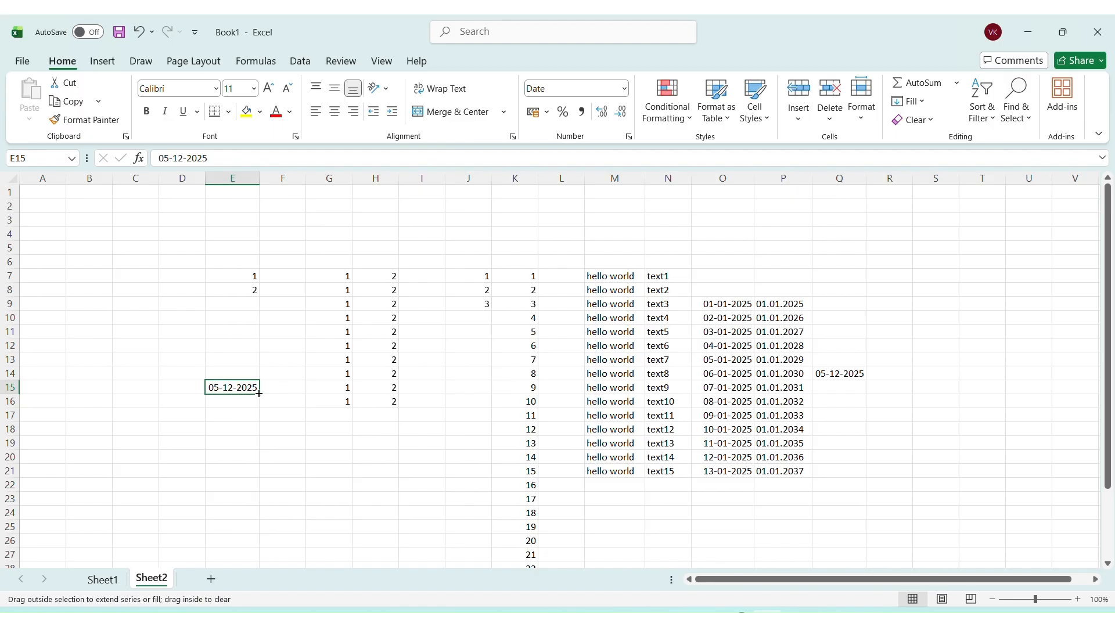
drag(260, 395, 273, 475)
click(284, 415)
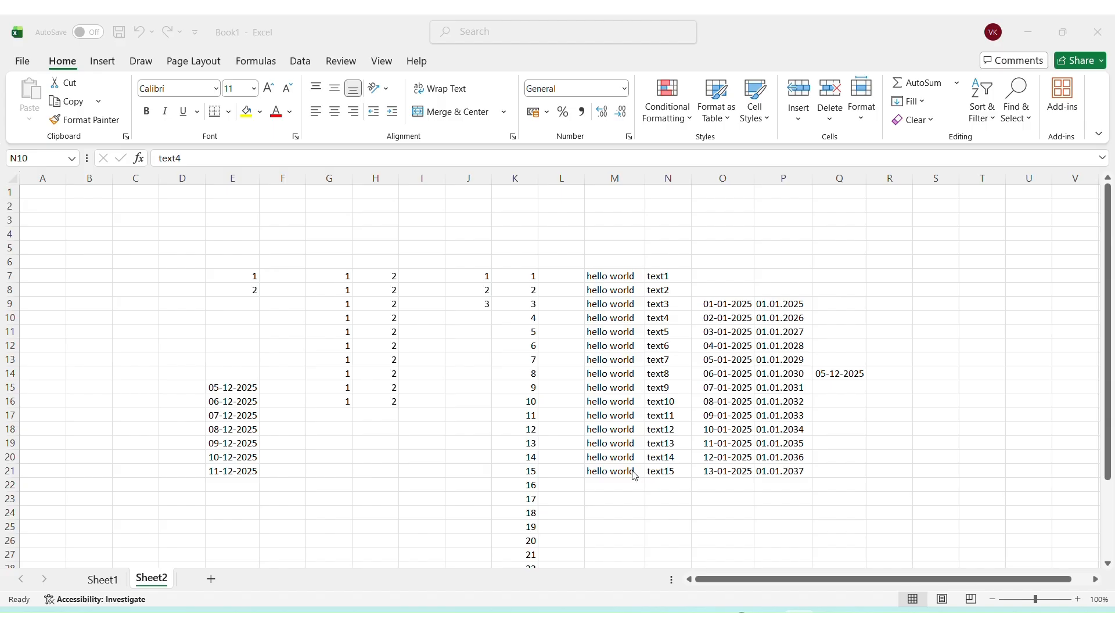
Step: Insert an entire blank row at cell N10, above the row containing text4
click(664, 327)
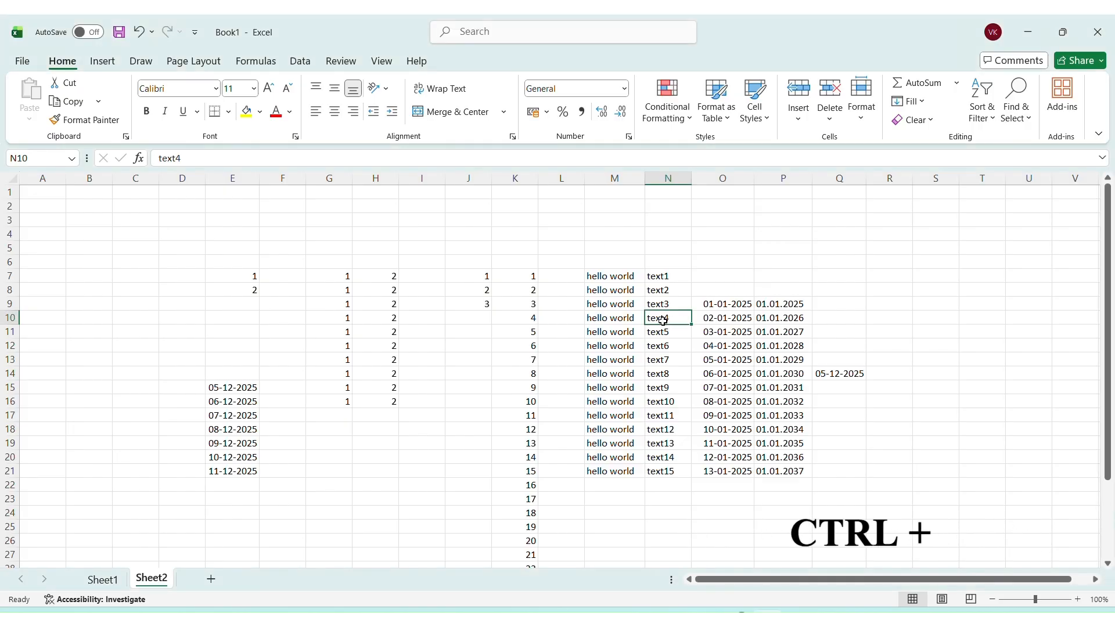
key(ctrl+shift+plus)
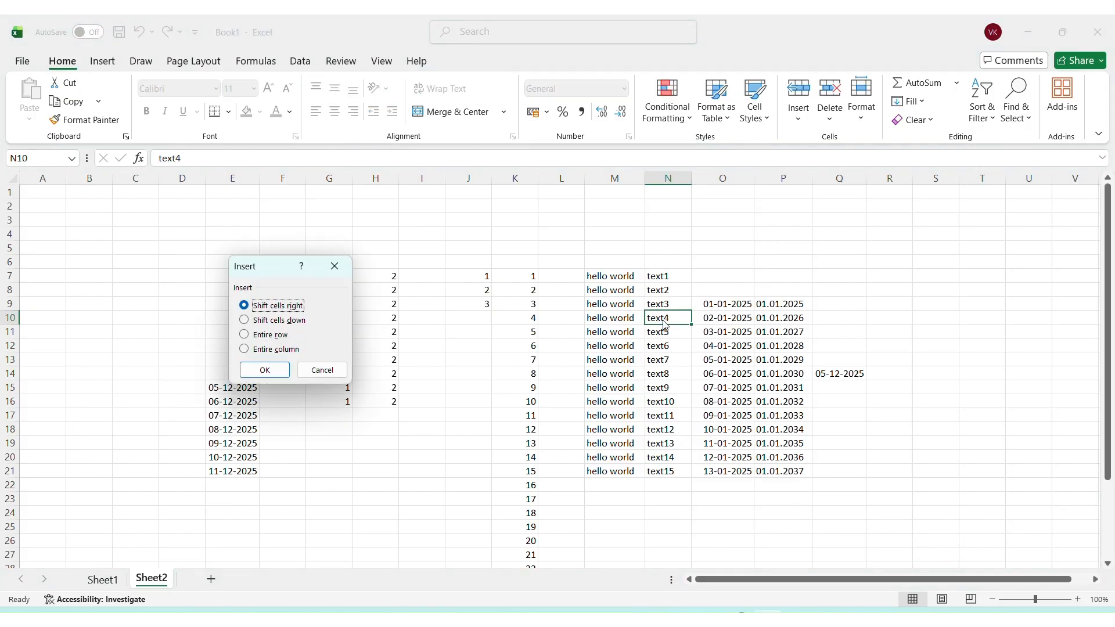
click(270, 335)
click(265, 371)
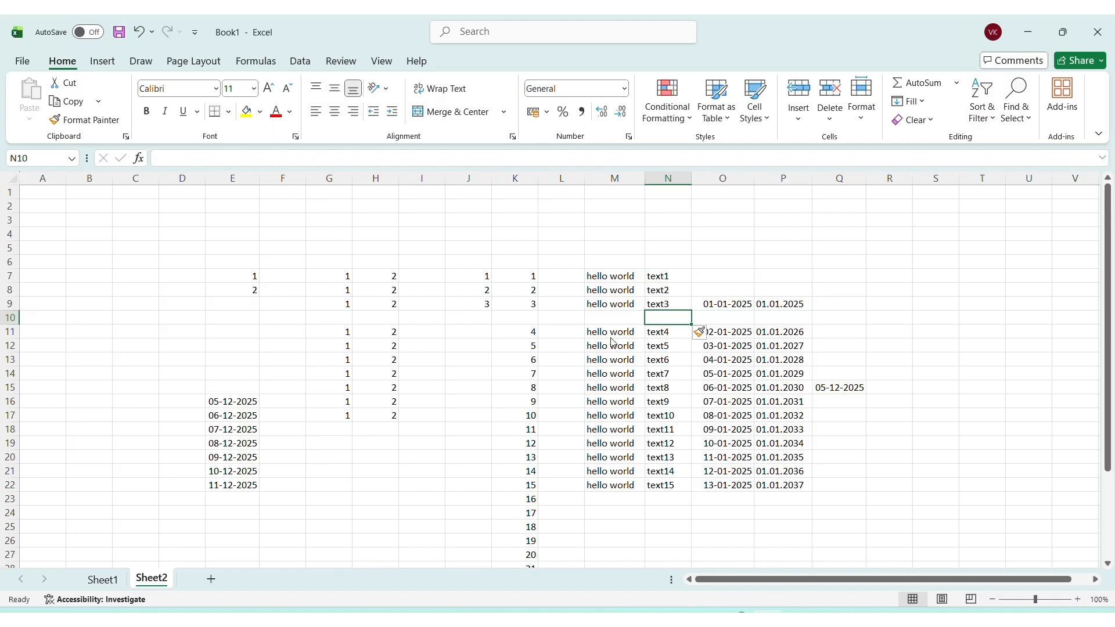
Step: Insert an entire blank column at N10, between the hello world and text columns
key(ctrl+shift+plus)
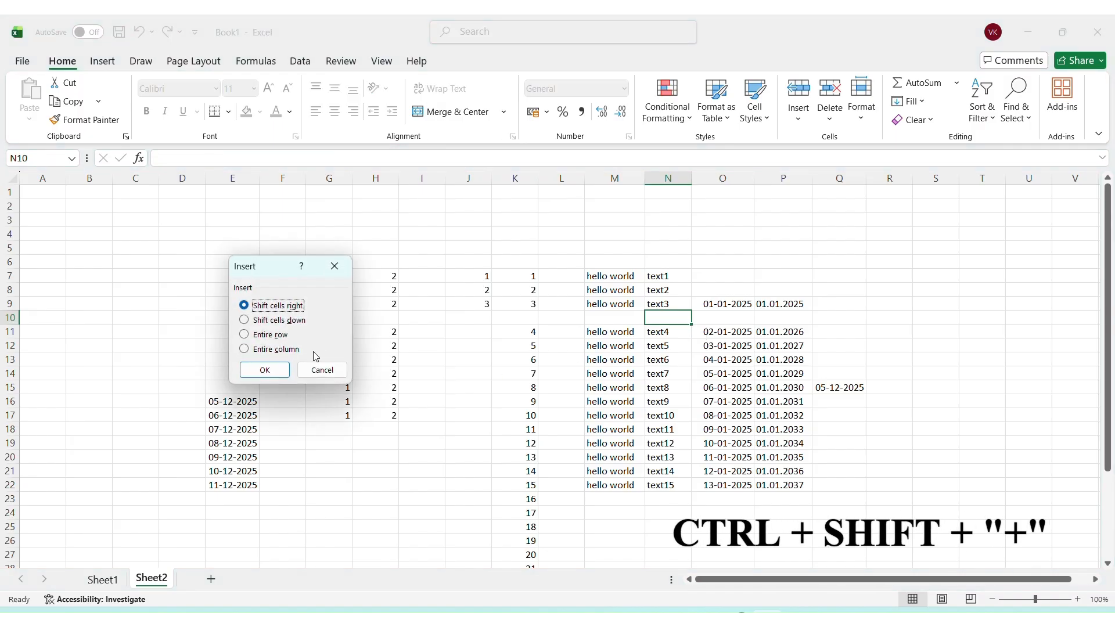
click(288, 351)
click(276, 370)
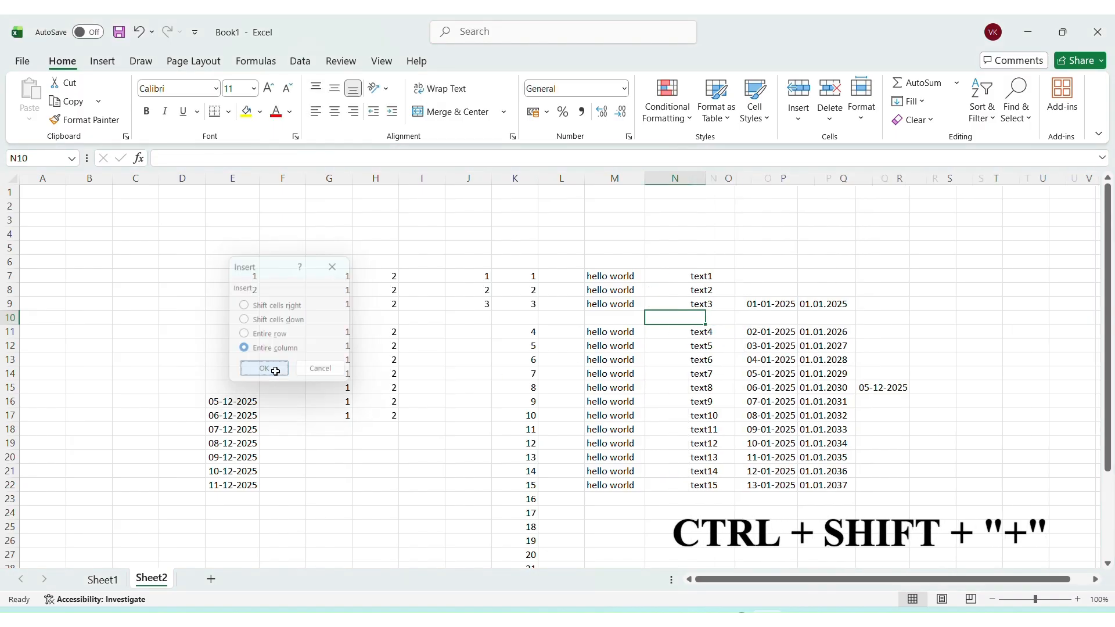
Step: Review cell N18's reference in the Name Box and view the Insert Function dialog without inserting a function
click(686, 433)
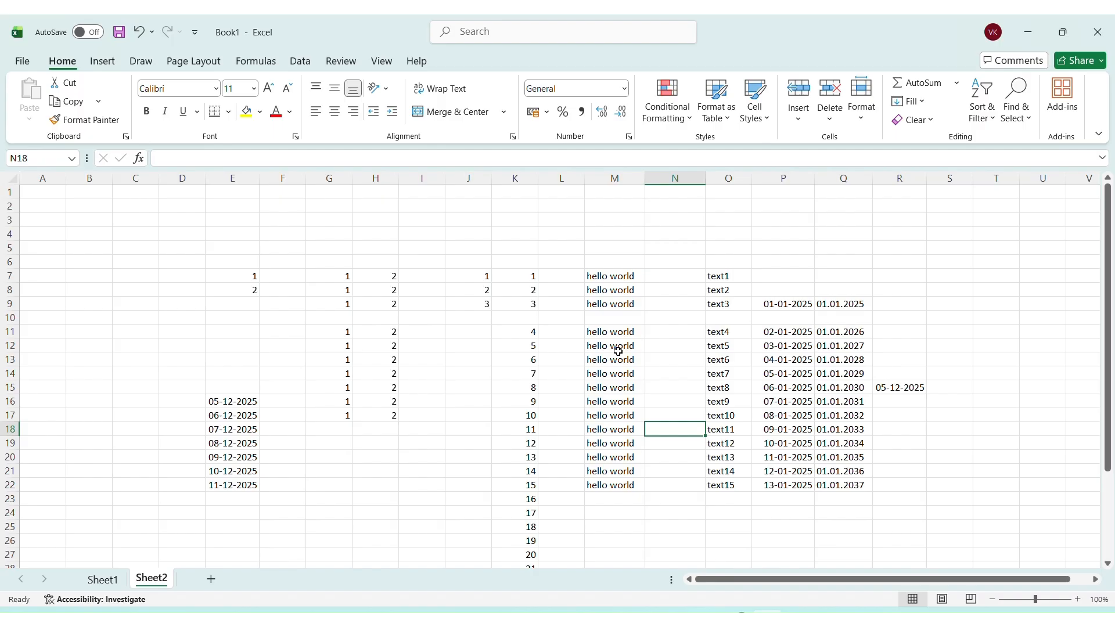
click(47, 158)
click(139, 158)
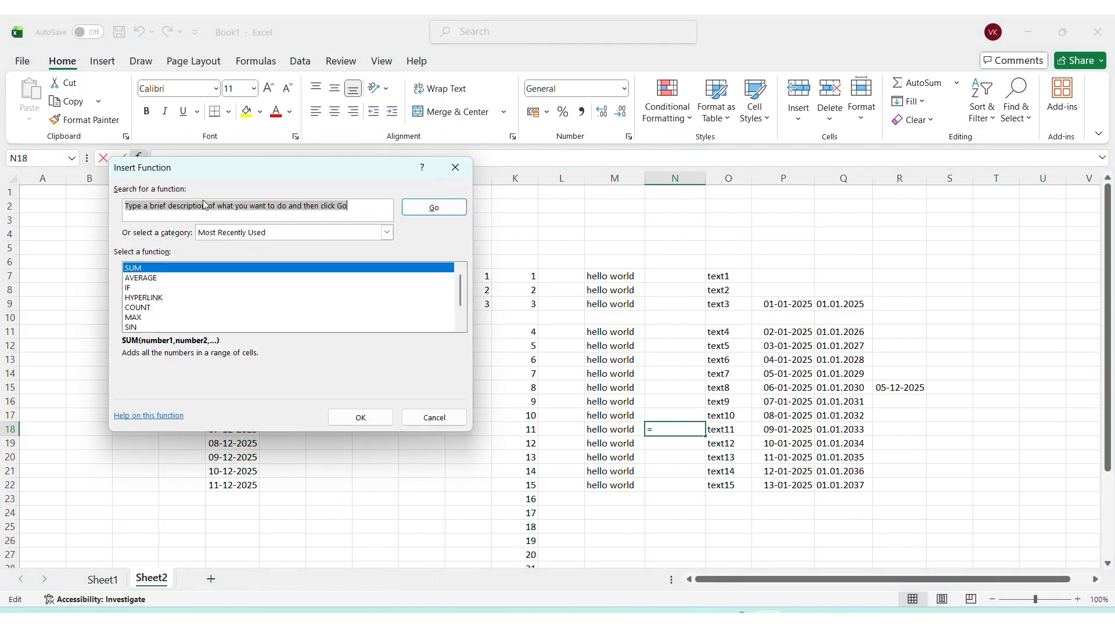
click(453, 168)
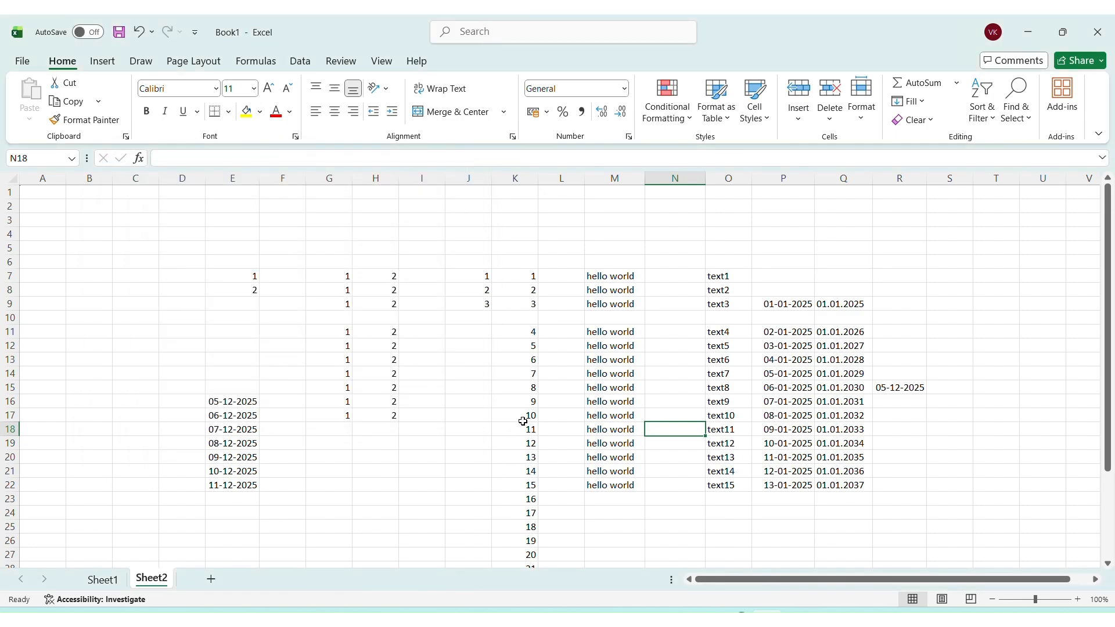
Step: Select cell H4, then a block of cells across the data down to P23, ending with only P23 selected
click(386, 233)
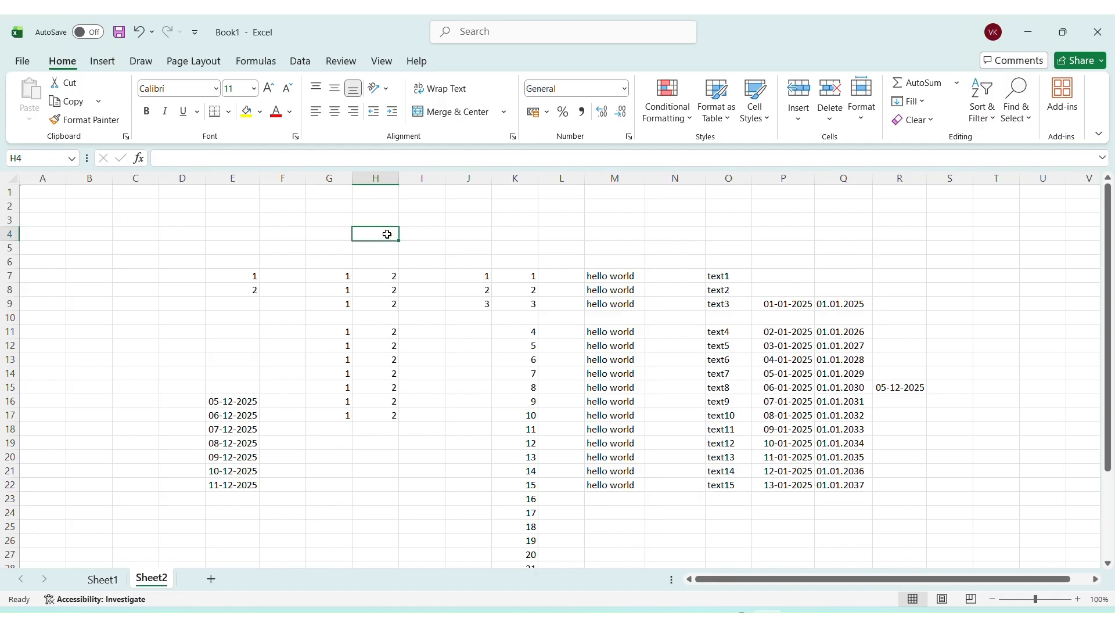
drag(433, 246, 788, 497)
click(788, 497)
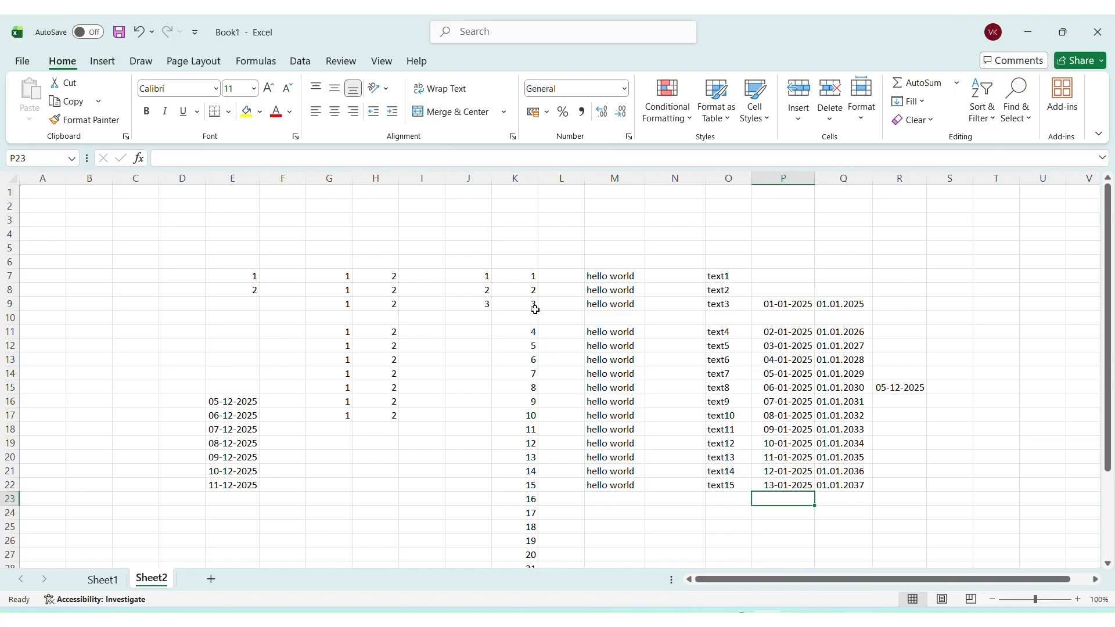
Step: AutoFill the value 1 from cell G7 down to G17, covering the gap in row 10
click(339, 277)
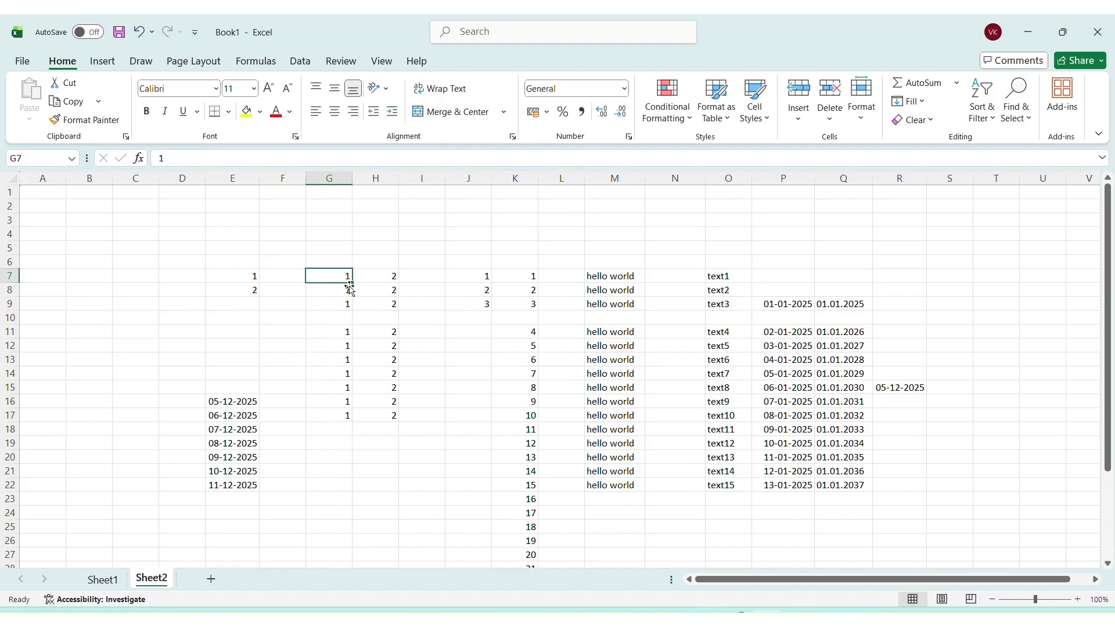
drag(353, 283, 355, 421)
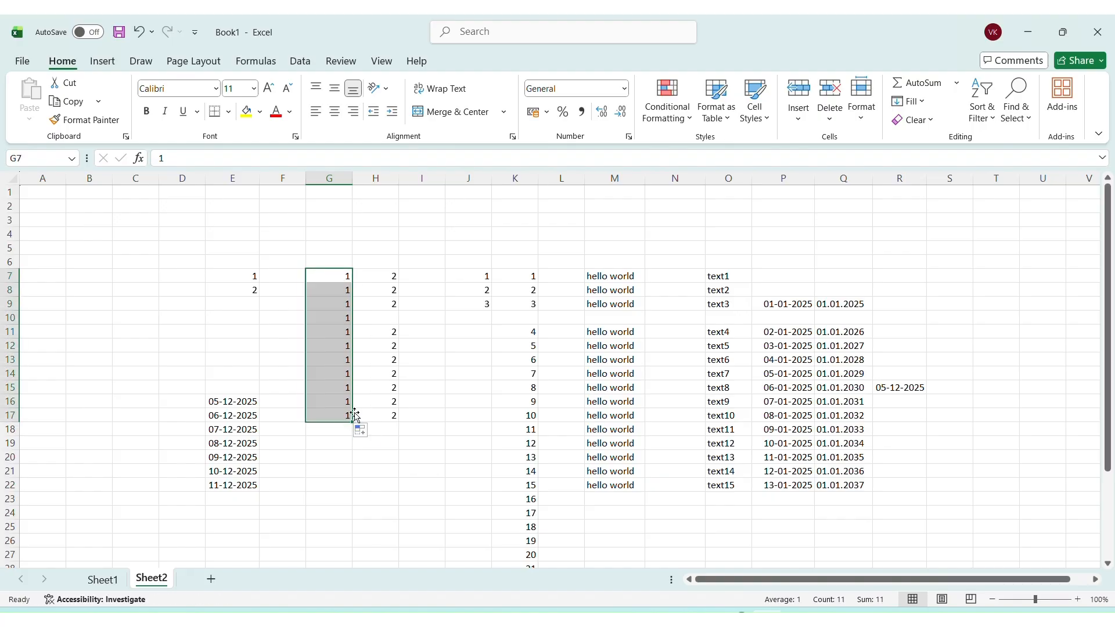
click(466, 333)
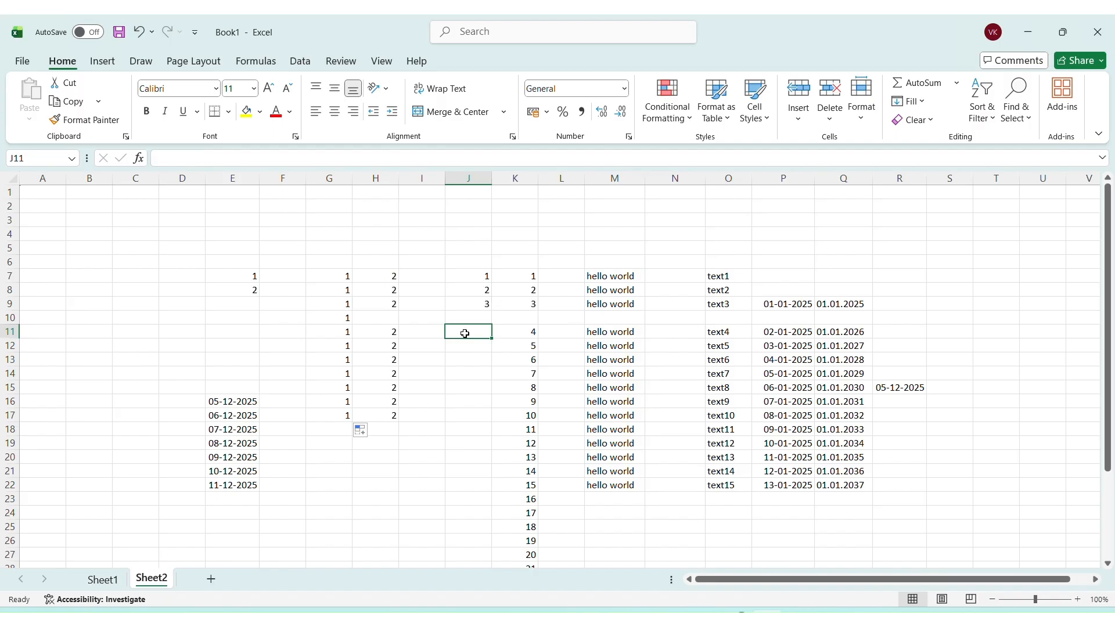
Step: Select the whole of column J, and clear that selection by selecting the empty cell M4
click(455, 178)
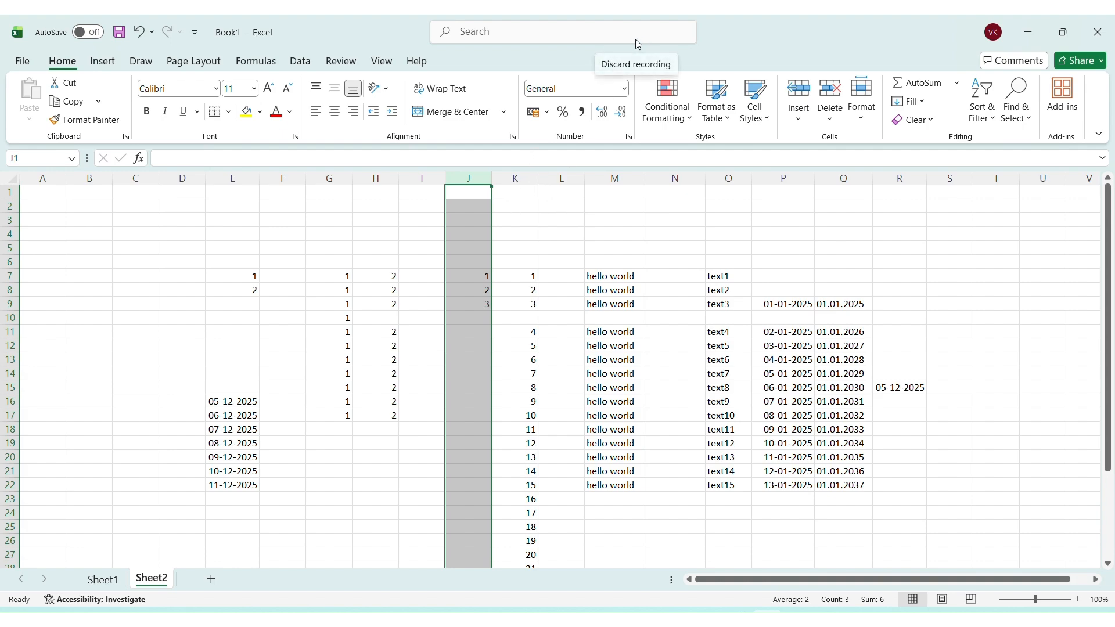
click(604, 232)
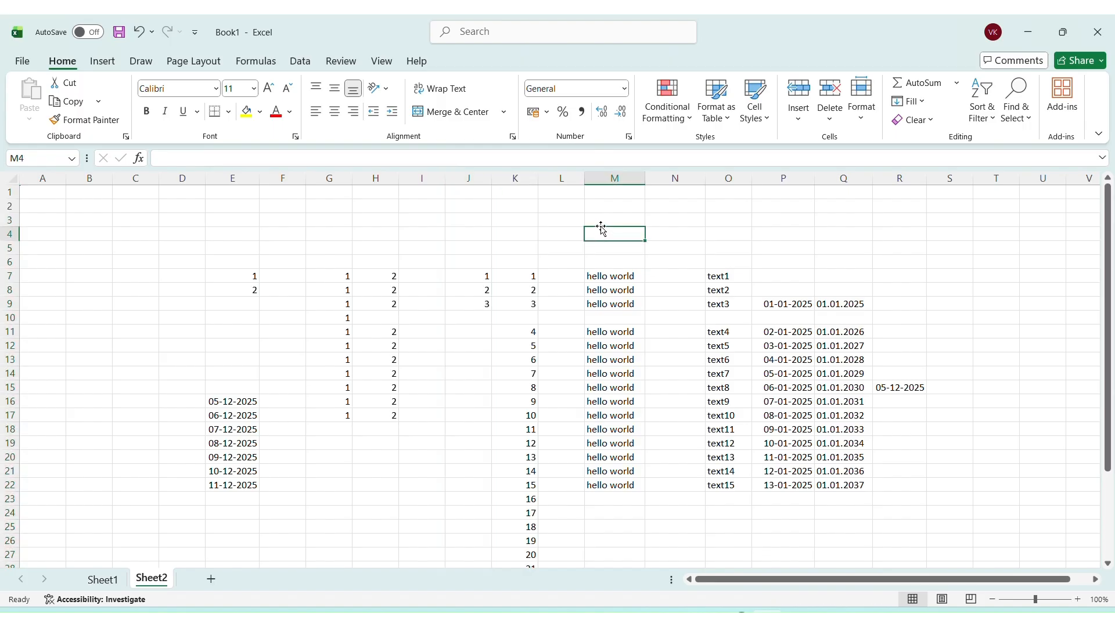